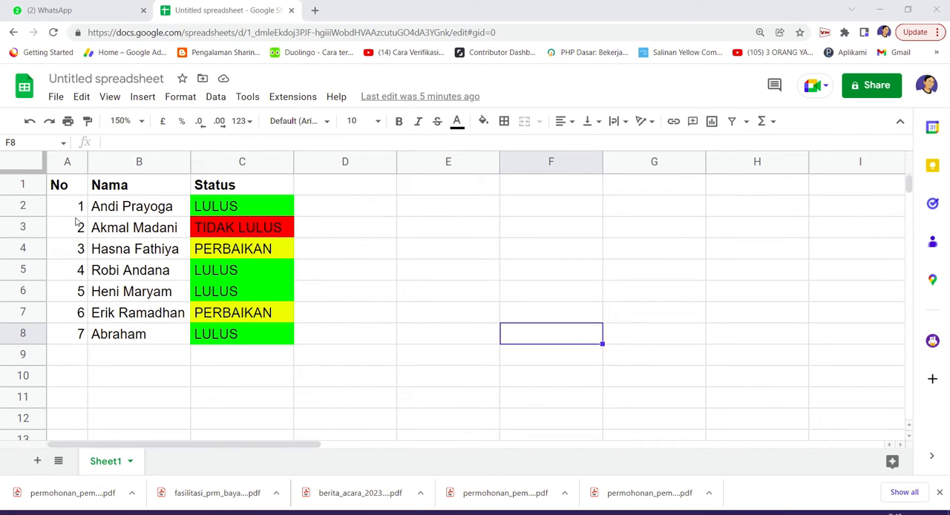
{"action": "left_click_drag", "start_coordinate": [81, 187], "coordinate": [334, 331]}
{"action": "left_click", "coordinate": [334, 331]}
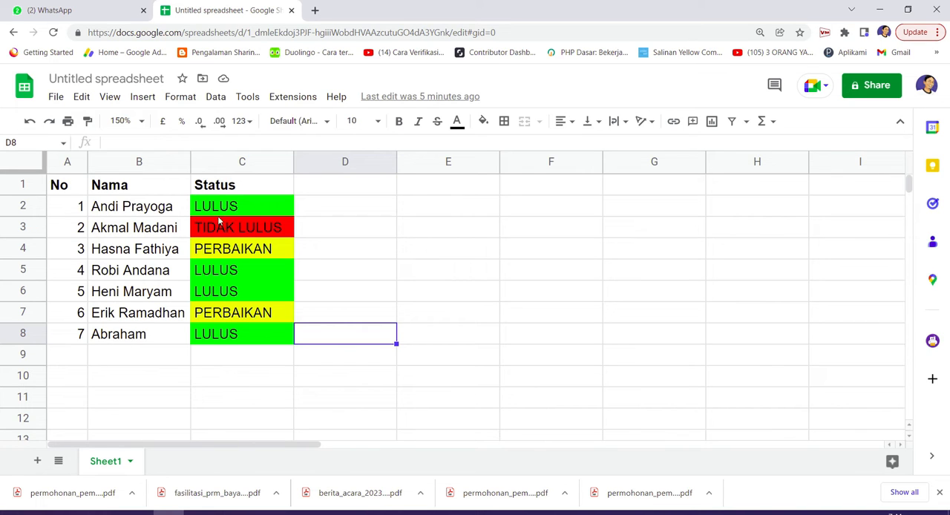
{"action": "left_click", "coordinate": [243, 318]}
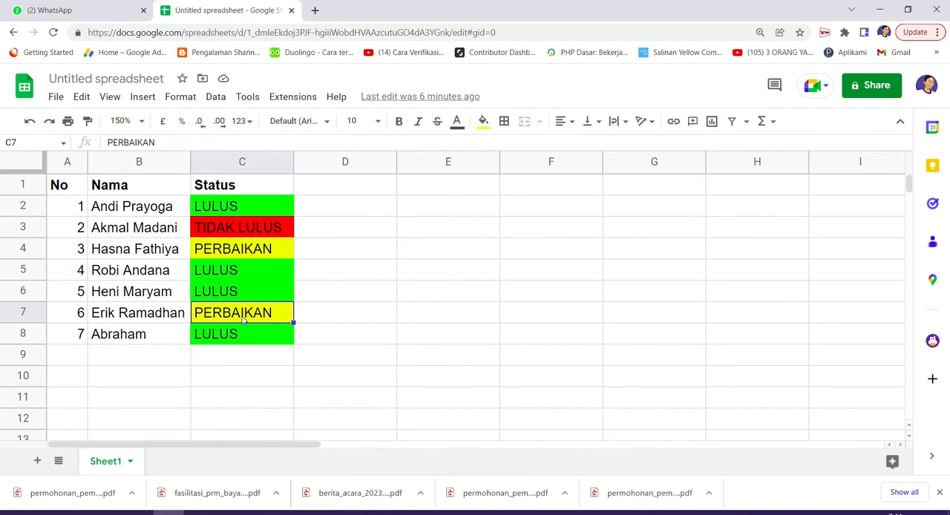
{"action": "left_click", "coordinate": [226, 207]}
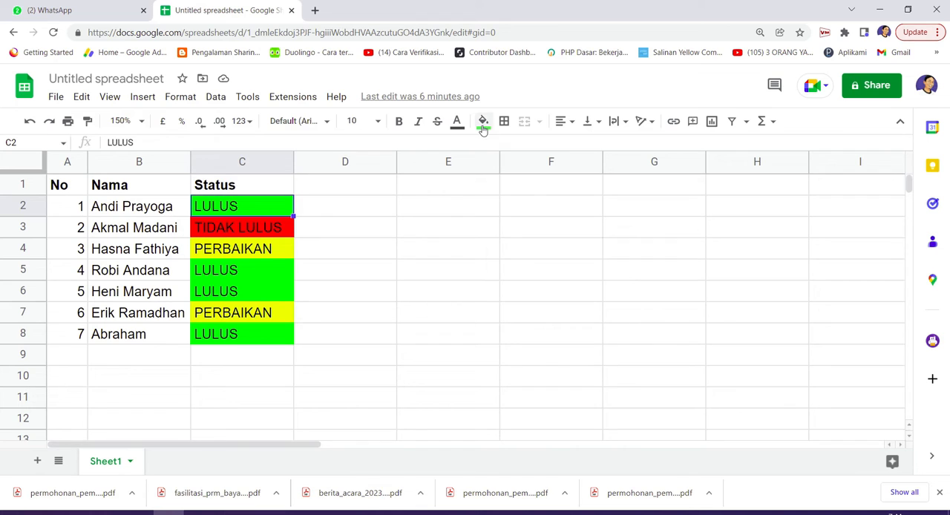
Change the status in C7 to TIDAK LULUS and the status in C8 to PERBAIKAN
{"action": "left_click", "coordinate": [239, 312]}
{"action": "type", "text": "TID"}
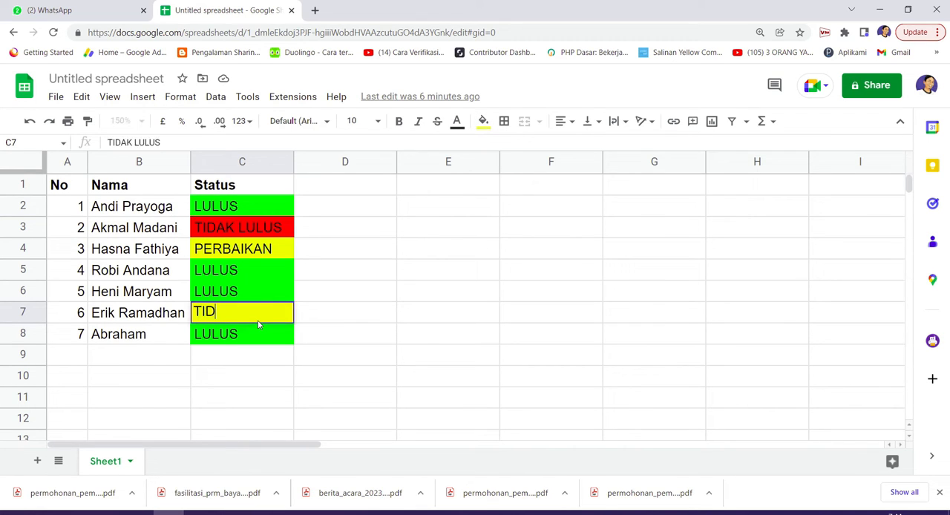
{"action": "type", "text": "AK LULUS"}
{"action": "key", "text": "Return"}
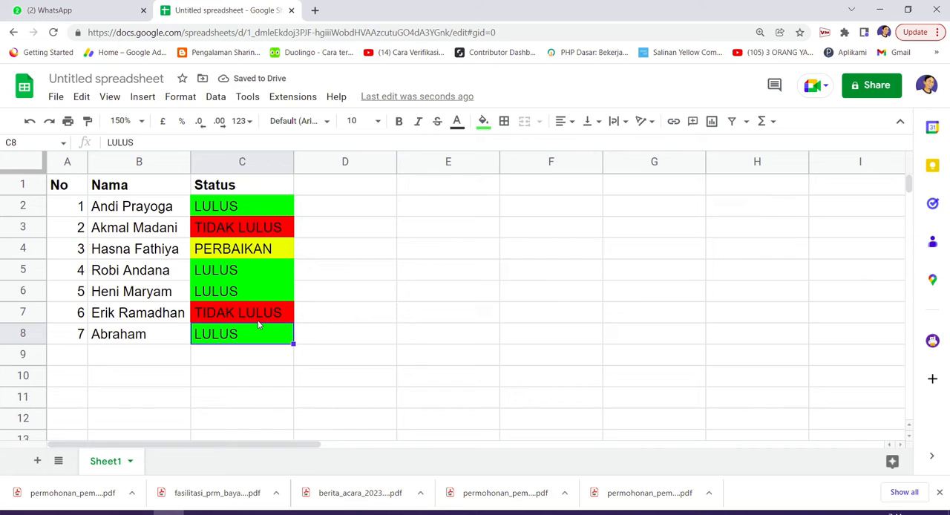
{"action": "type", "text": "PERBA"}
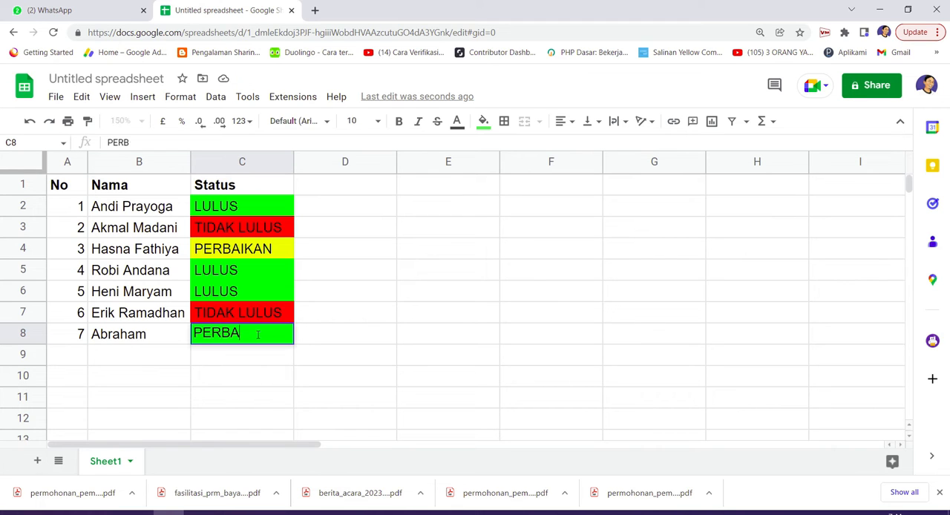
{"action": "type", "text": "IKAN"}
{"action": "key", "text": "Return"}
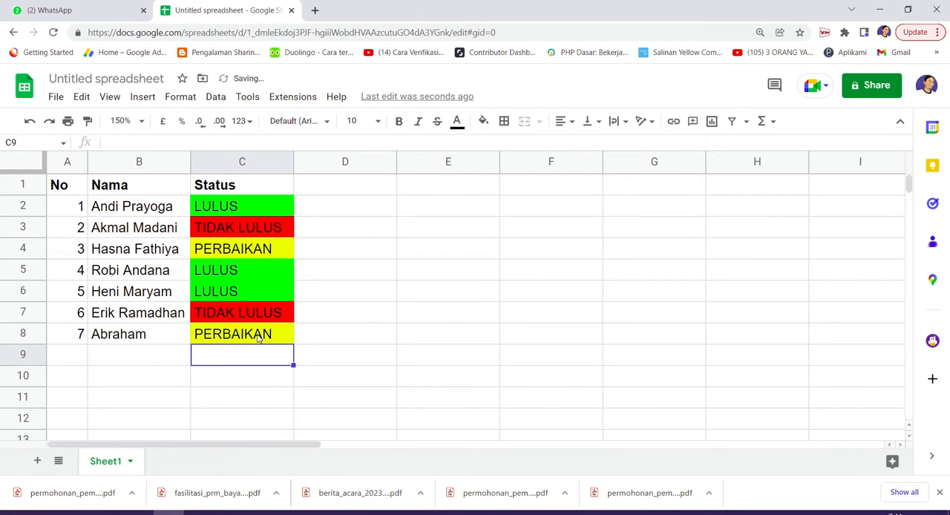
Add an entry in row 9 with number 8, a person's name and the status LULUS
{"action": "key", "text": "Left"}
{"action": "key", "text": "Left"}
{"action": "type", "text": "8"}
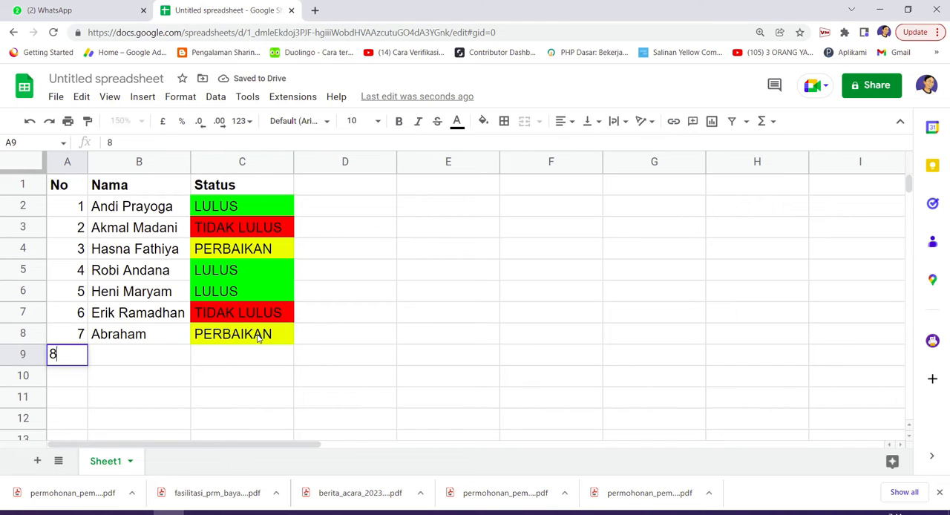
{"action": "key", "text": "Tab"}
{"action": "type", "text": "Ari Arlan"}
{"action": "key", "text": "Return"}
{"action": "key", "text": "Up"}
{"action": "key", "text": "Right"}
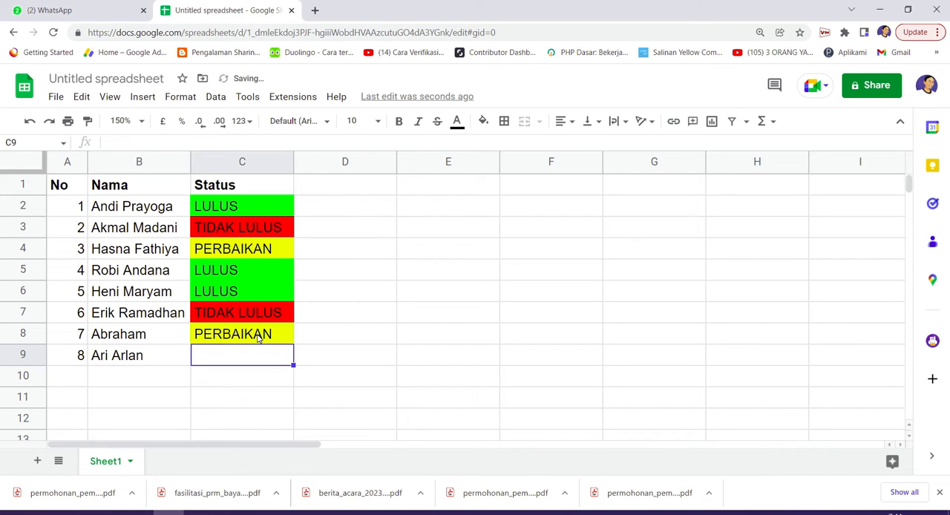
{"action": "type", "text": "LULUS"}
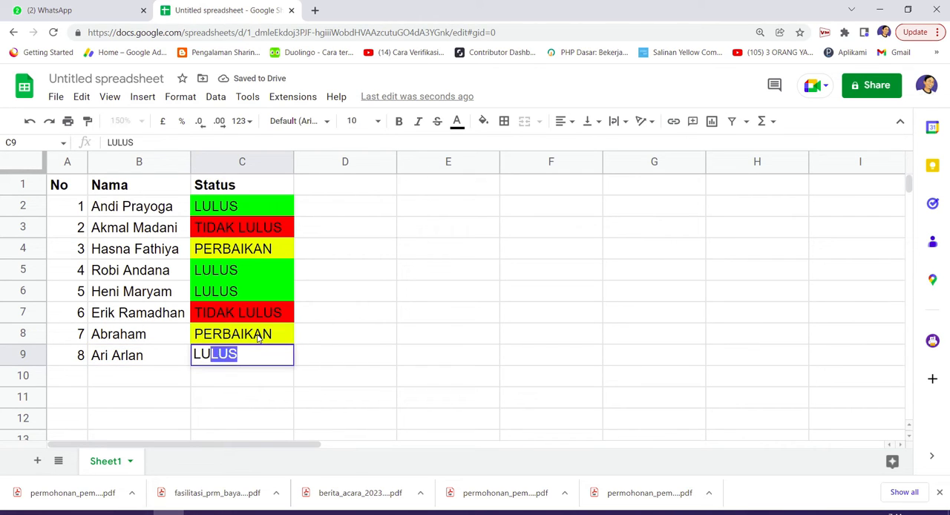
{"action": "key", "text": "Return"}
Fill C8 down into C9 to carry over its formatting, and set the status in C9 to LULUS
{"action": "key", "text": "Up"}
{"action": "key", "text": "Up"}
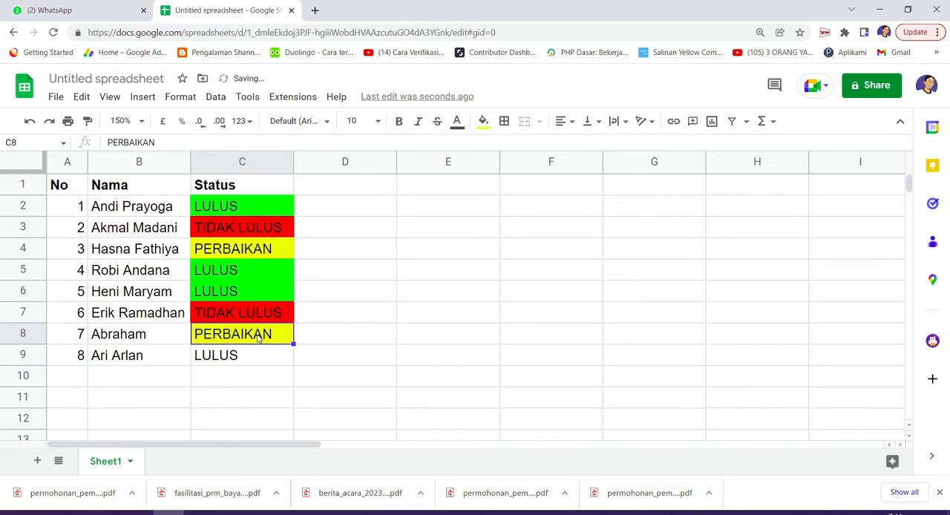
{"action": "left_click_drag", "start_coordinate": [293, 343], "coordinate": [273, 358]}
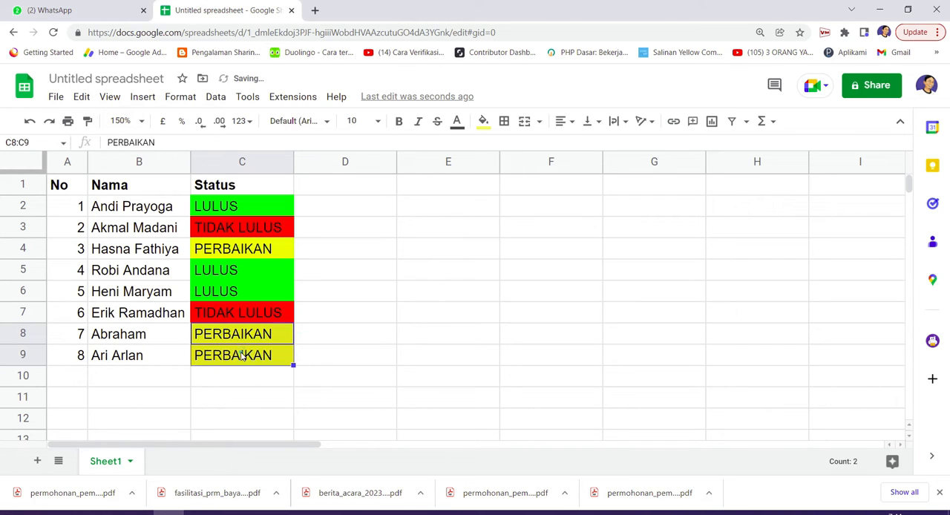
{"action": "left_click", "coordinate": [242, 354]}
{"action": "type", "text": "LULUS"}
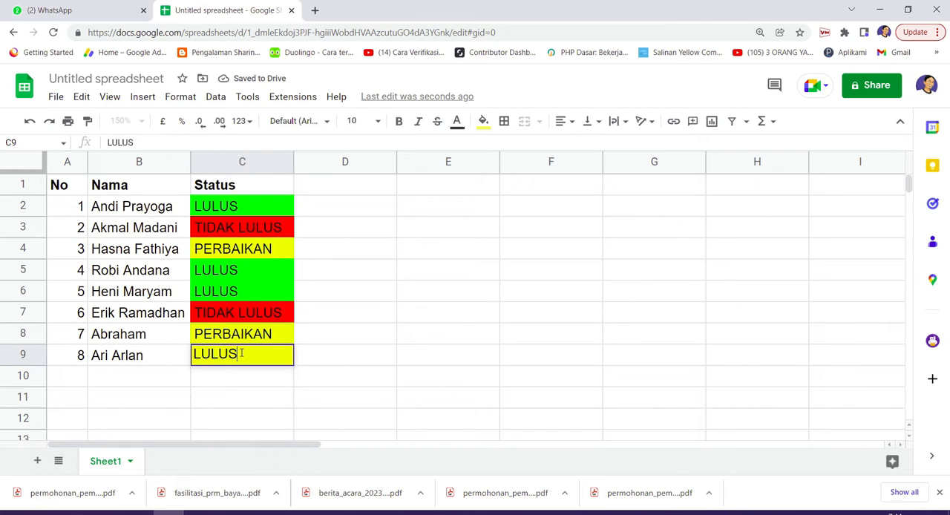
{"action": "key", "text": "Return"}
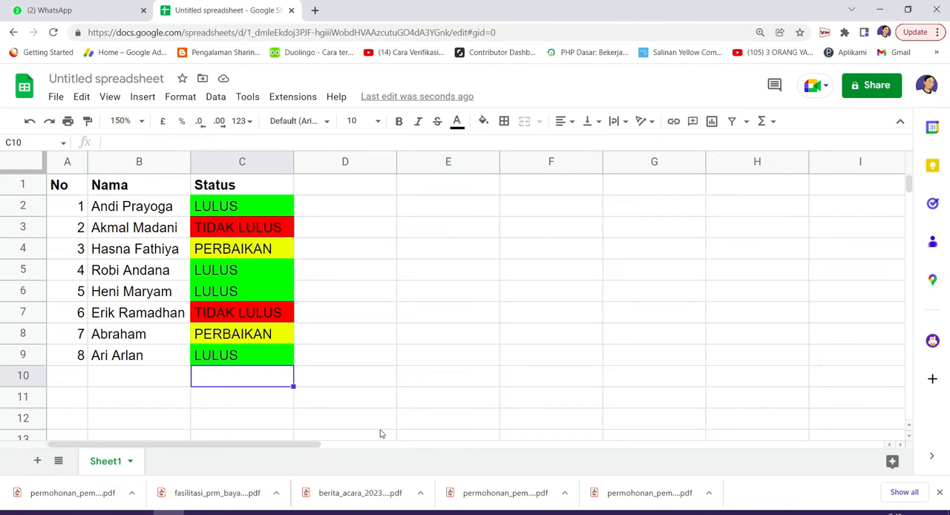
Switch to the Book2 workbook in Excel and autofit the width of the Status column
{"action": "mouse_move", "coordinate": [259, 512]}
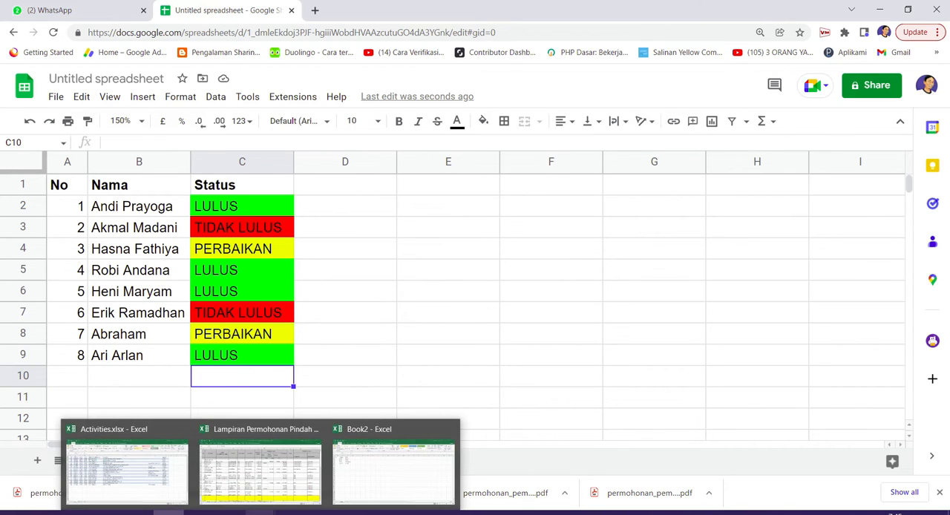
{"action": "left_click", "coordinate": [371, 483]}
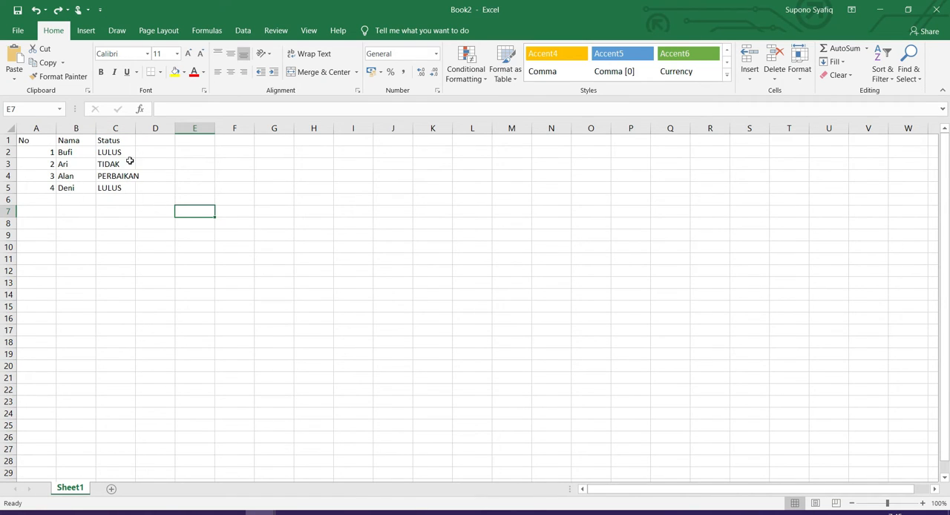
{"action": "left_click_drag", "start_coordinate": [127, 148], "coordinate": [129, 191]}
{"action": "double_click", "coordinate": [135, 129]}
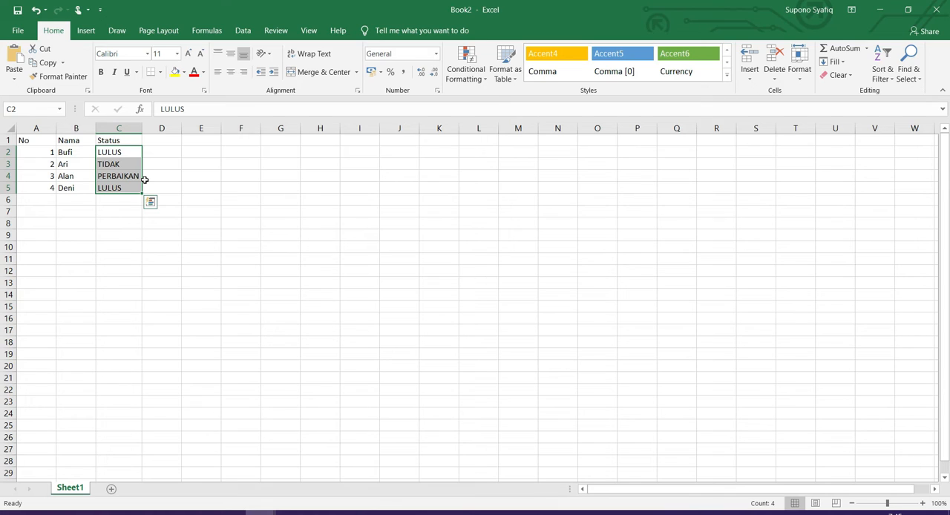
Start a new conditional formatting rule for all of column C with the rule type "Format only cells that contain"
{"action": "left_click", "coordinate": [115, 128]}
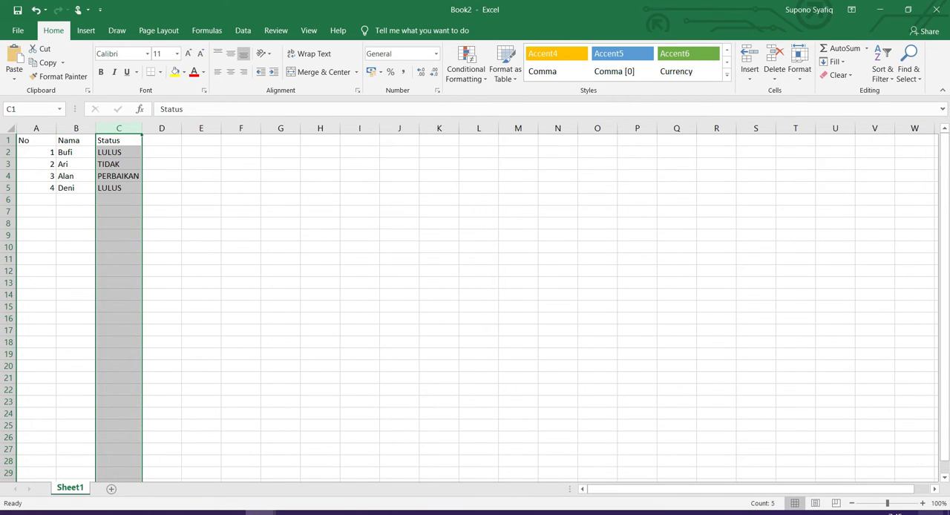
{"action": "left_click", "coordinate": [922, 503]}
{"action": "left_click", "coordinate": [922, 503]}
{"action": "left_click", "coordinate": [923, 503]}
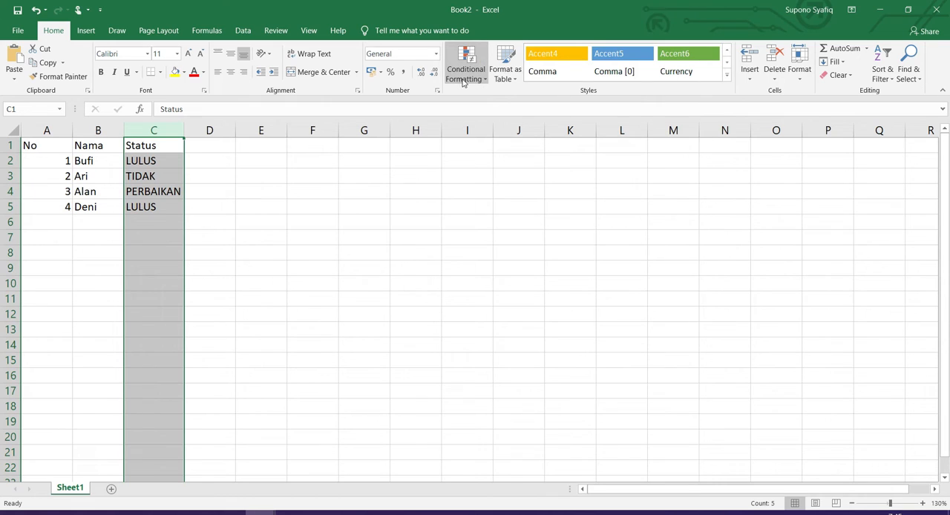
{"action": "left_click", "coordinate": [485, 81]}
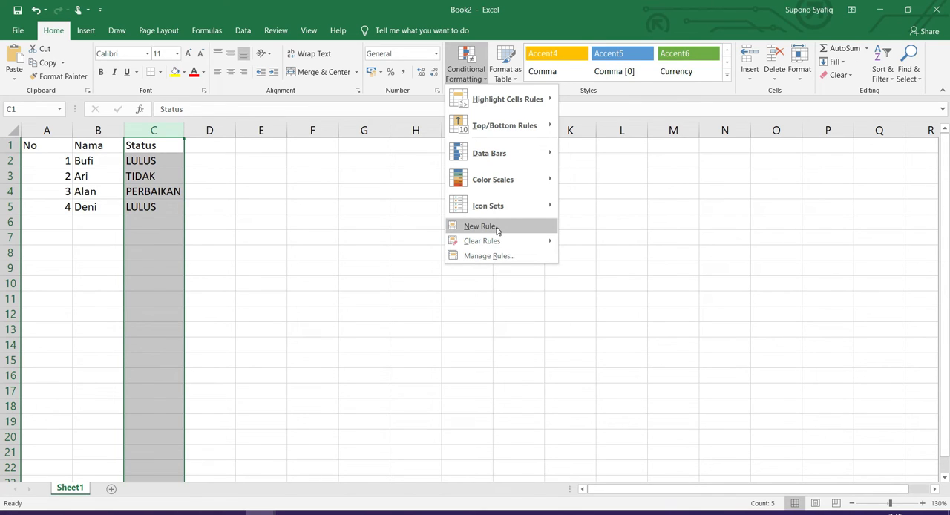
{"action": "left_click", "coordinate": [496, 226]}
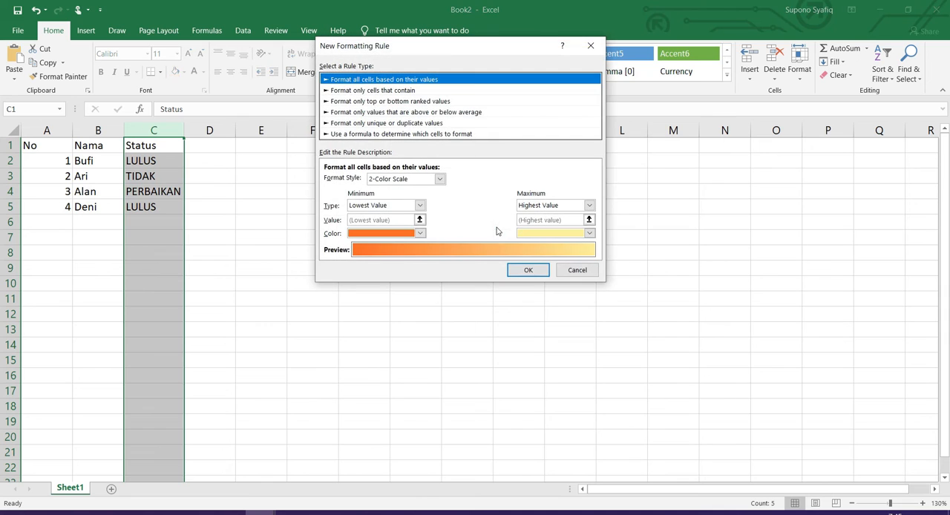
{"action": "left_click", "coordinate": [348, 92]}
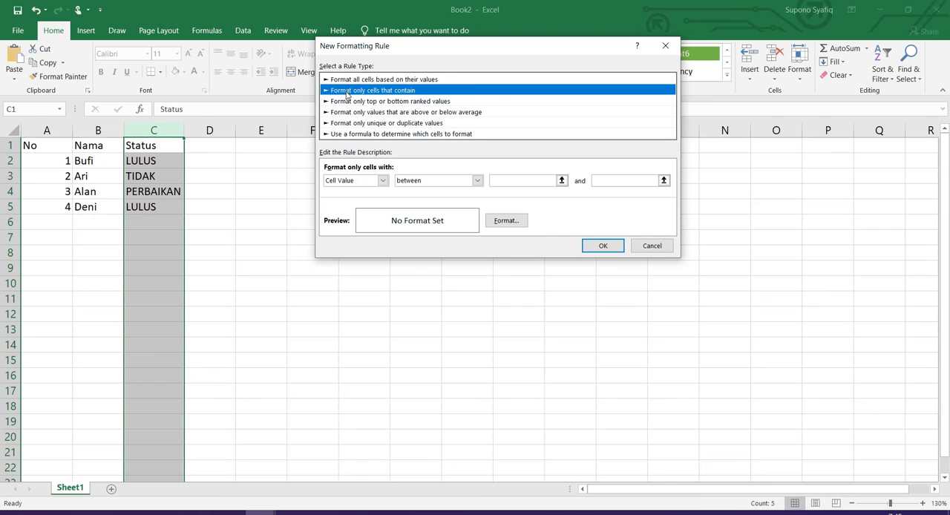
Set the rule's condition to Specific Text containing LULUS
{"action": "left_click", "coordinate": [383, 181]}
{"action": "left_click", "coordinate": [384, 181]}
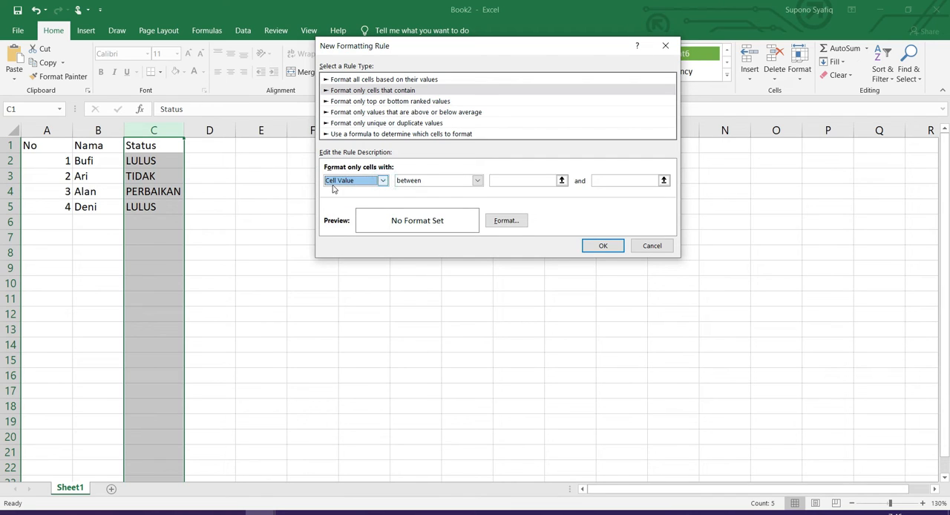
{"action": "left_click", "coordinate": [383, 181]}
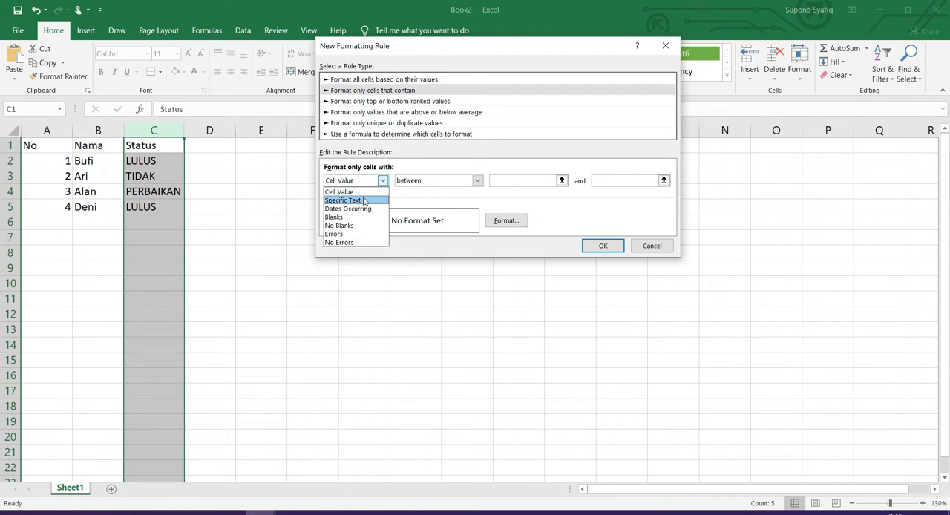
{"action": "left_click", "coordinate": [363, 201]}
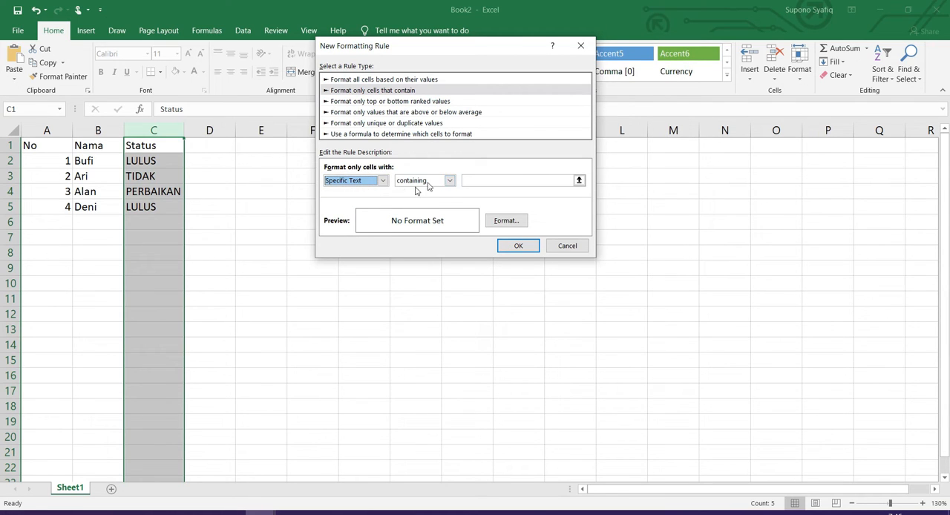
{"action": "left_click", "coordinate": [477, 179]}
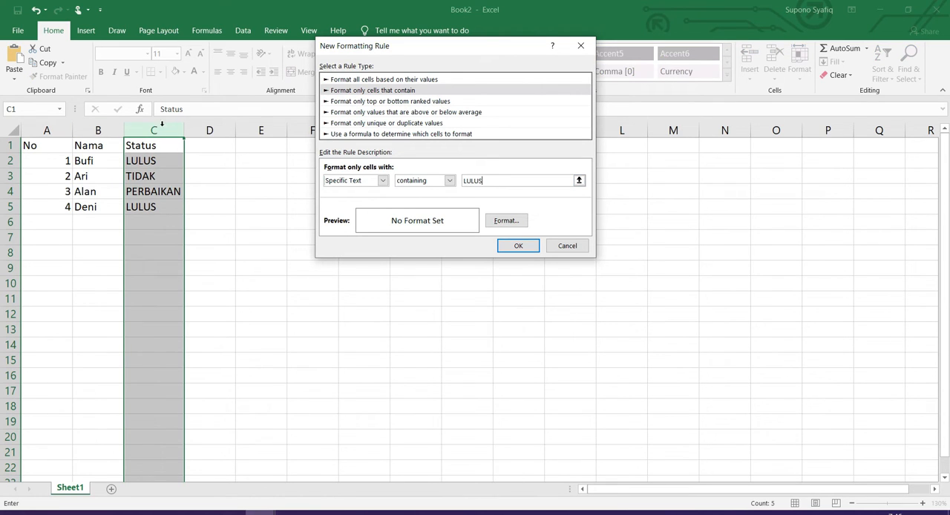
Give the LULUS rule a light green fill and apply it to the Status column
{"action": "left_click", "coordinate": [503, 221]}
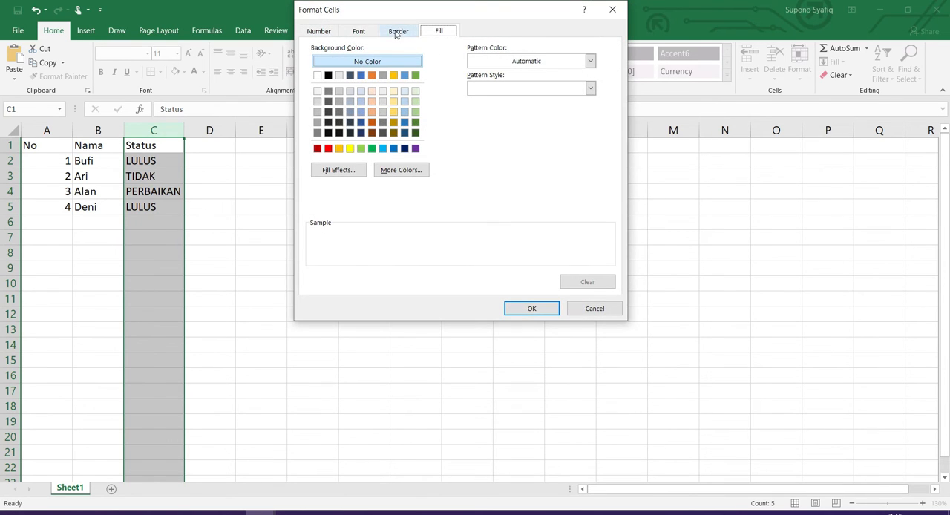
{"action": "left_click", "coordinate": [317, 30]}
{"action": "left_click", "coordinate": [359, 31]}
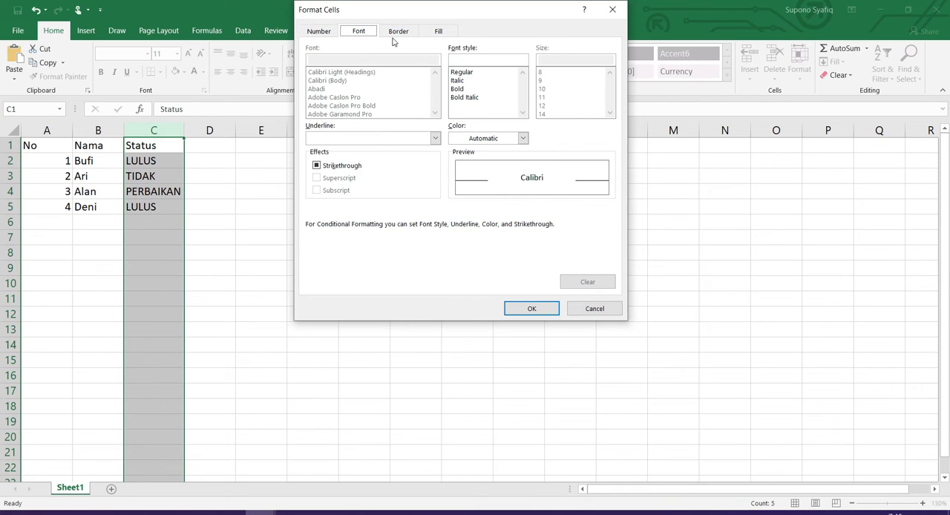
{"action": "left_click", "coordinate": [399, 31]}
{"action": "left_click", "coordinate": [438, 32]}
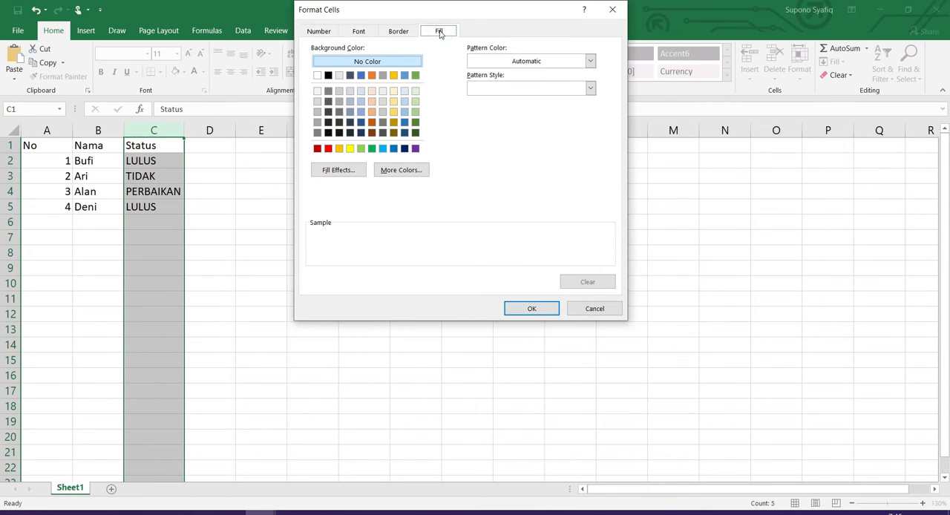
{"action": "left_click", "coordinate": [361, 148]}
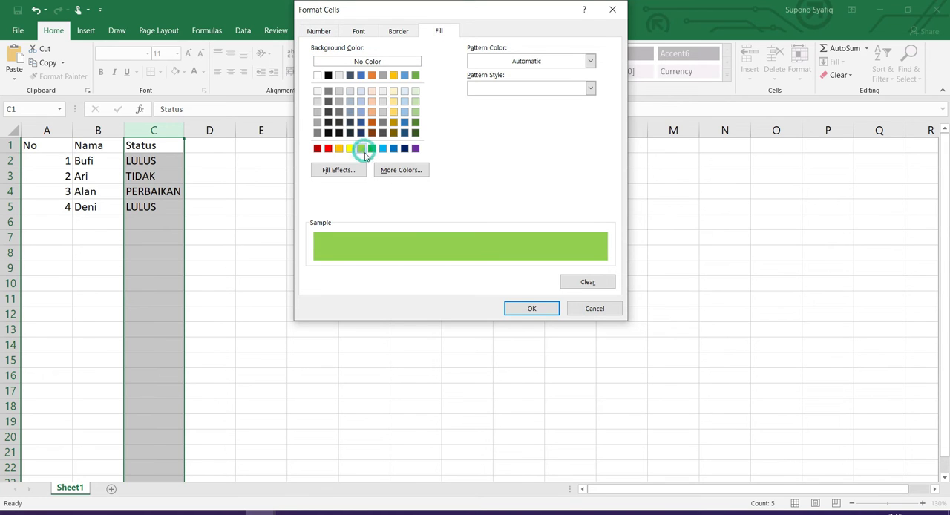
{"action": "left_click", "coordinate": [517, 308]}
{"action": "left_click", "coordinate": [518, 245]}
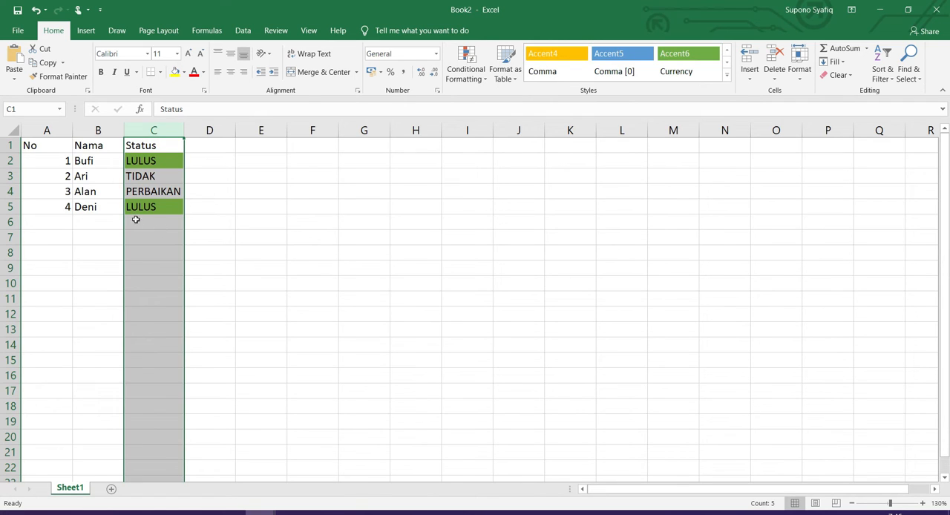
Add an entry in row 6 with number 5, a person's name and the status LULUS
{"action": "left_click", "coordinate": [69, 221]}
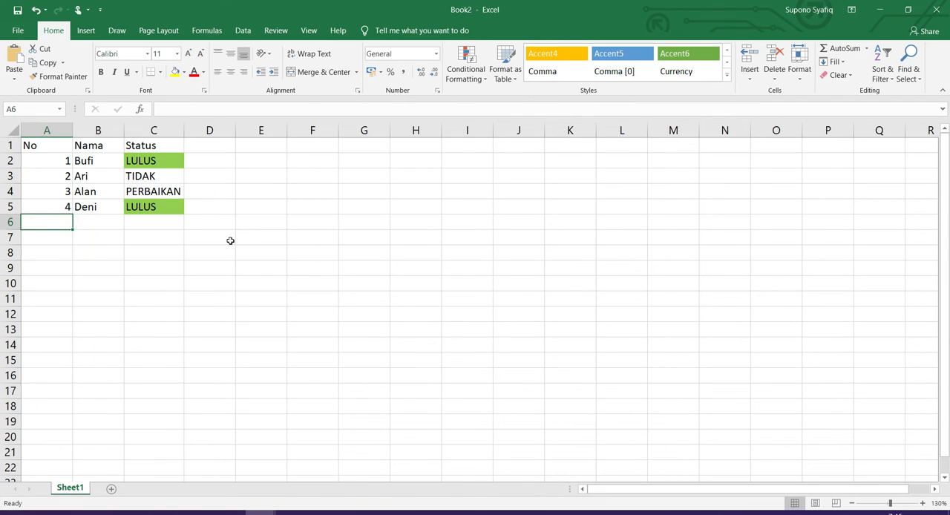
{"action": "type", "text": "5"}
{"action": "key", "text": "Tab"}
{"action": "type", "text": "Alam"}
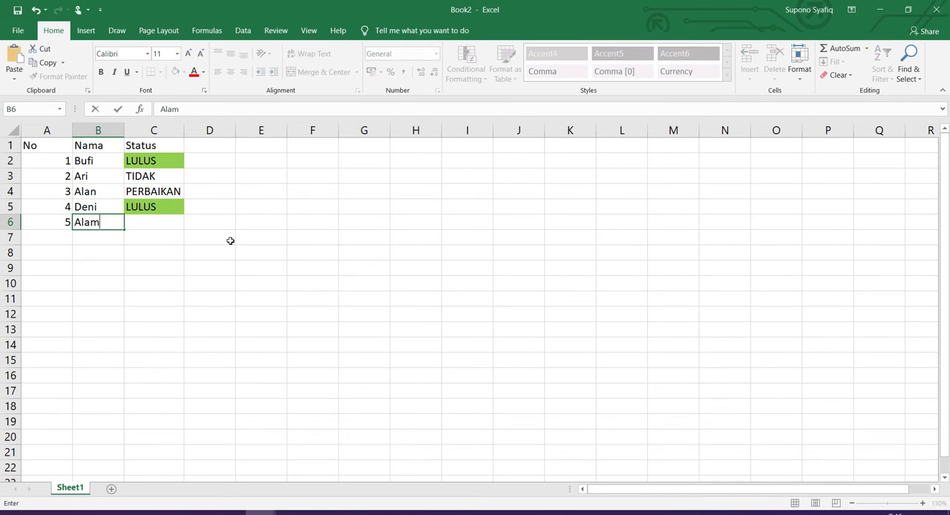
{"action": "key", "text": "Tab"}
{"action": "type", "text": "LULUS"}
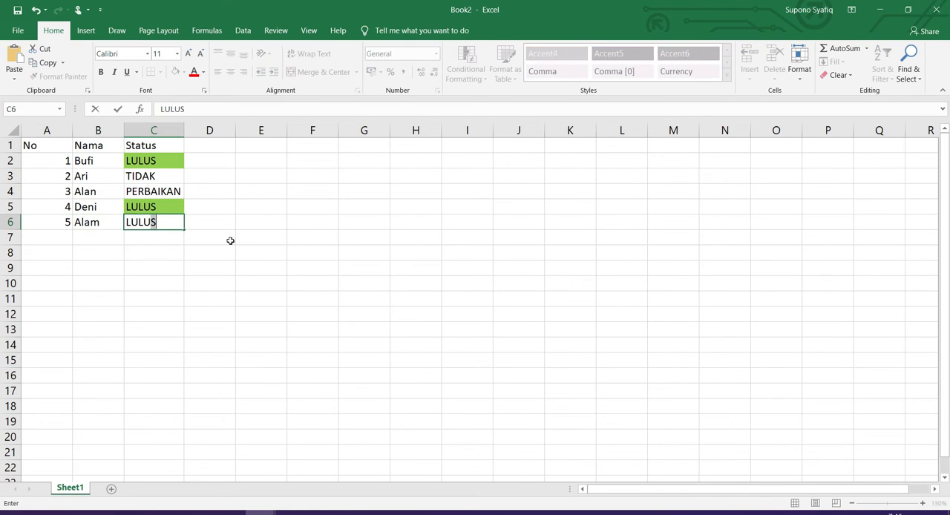
{"action": "key", "text": "Return"}
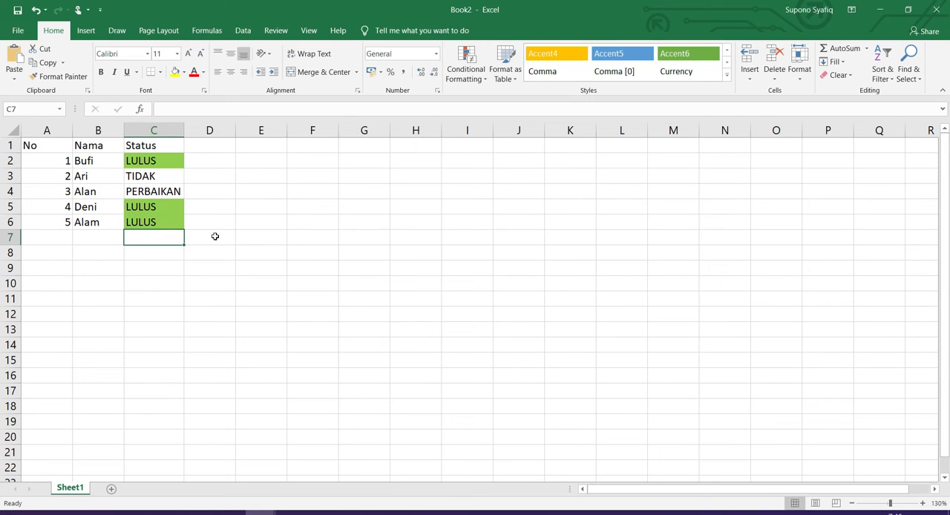
Create a rule for cell C3 that formats only cells with specific text containing TIDAK
{"action": "left_click", "coordinate": [135, 177]}
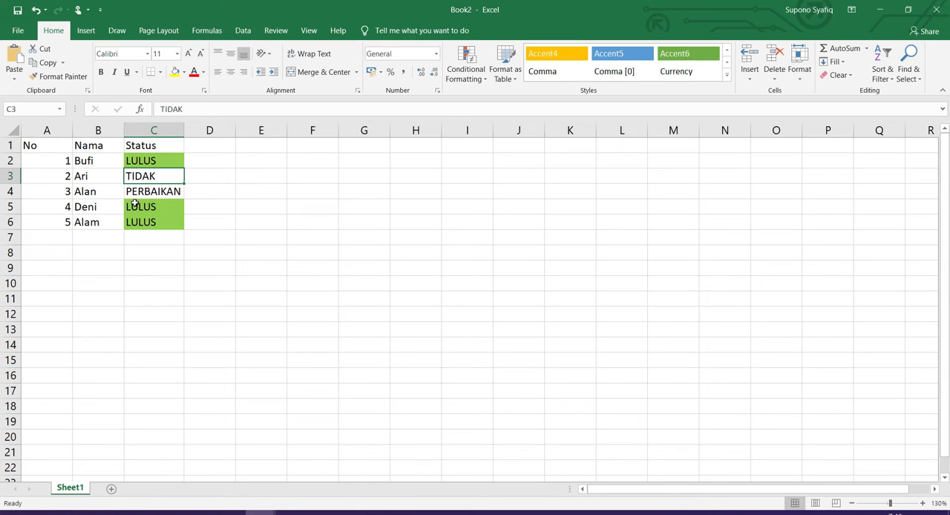
{"action": "left_click", "coordinate": [465, 71]}
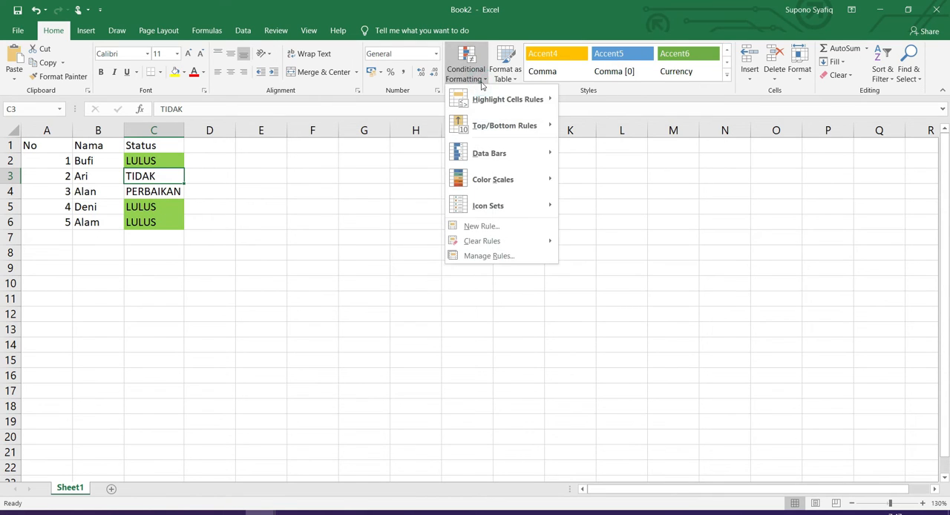
{"action": "left_click", "coordinate": [481, 226]}
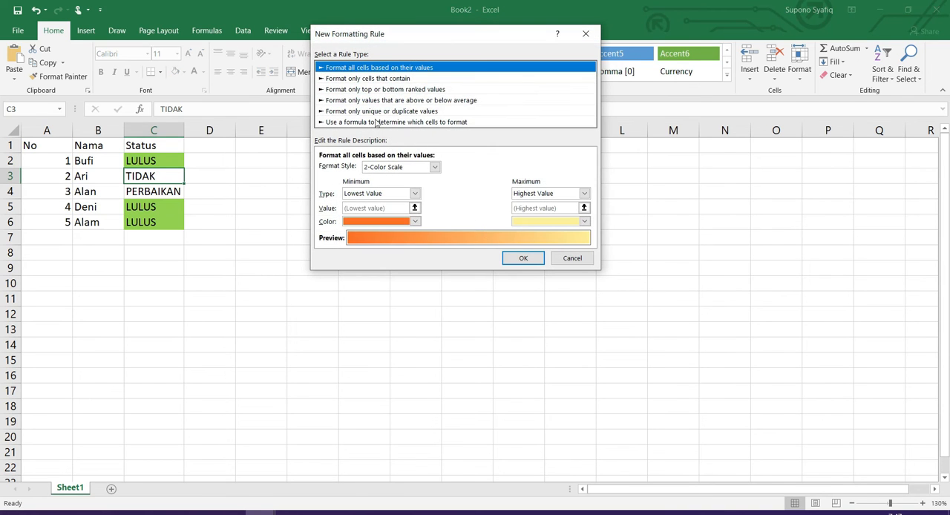
{"action": "left_click", "coordinate": [362, 78]}
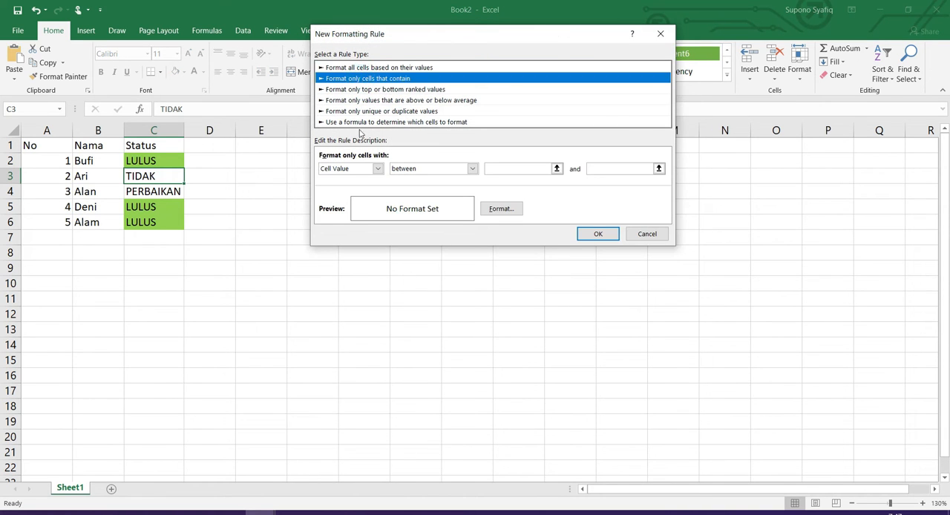
{"action": "left_click", "coordinate": [377, 169]}
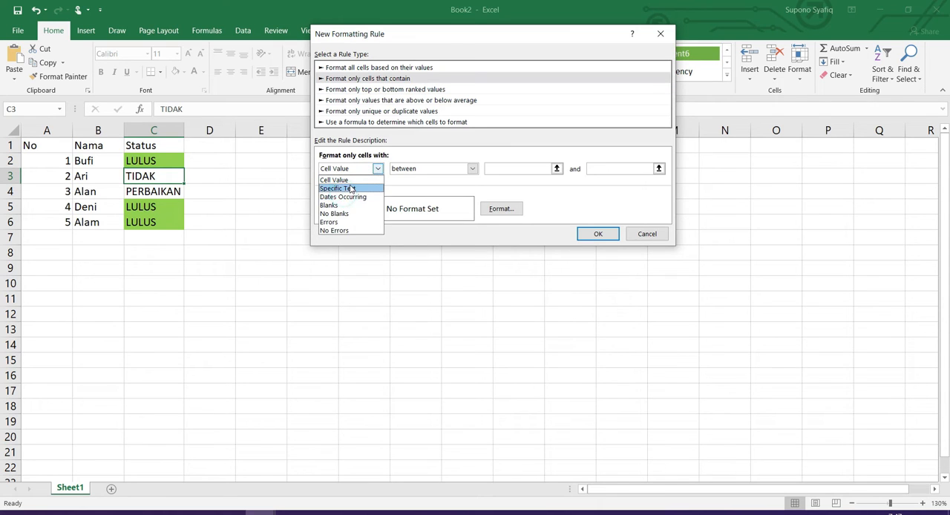
{"action": "left_click", "coordinate": [337, 188]}
{"action": "left_click", "coordinate": [479, 171]}
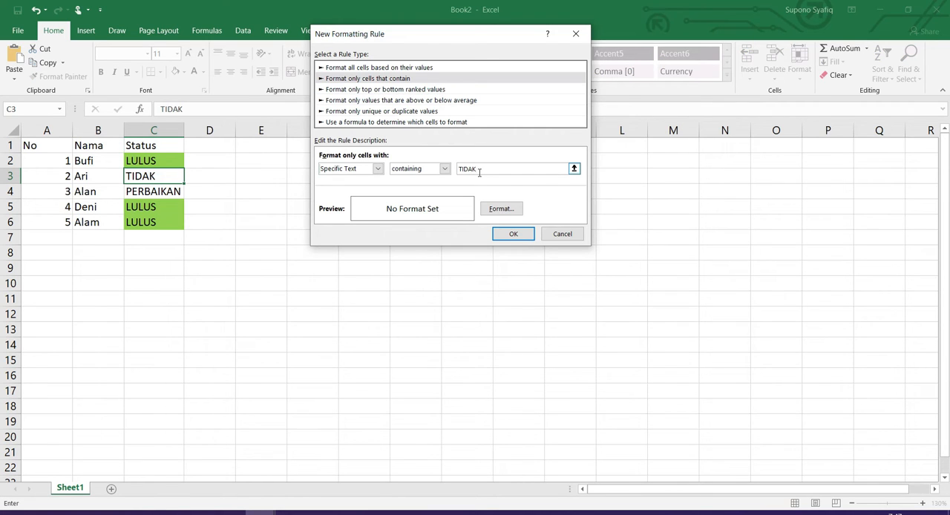
Give the TIDAK rule a red fill and apply it to cell C3
{"action": "left_click", "coordinate": [501, 208]}
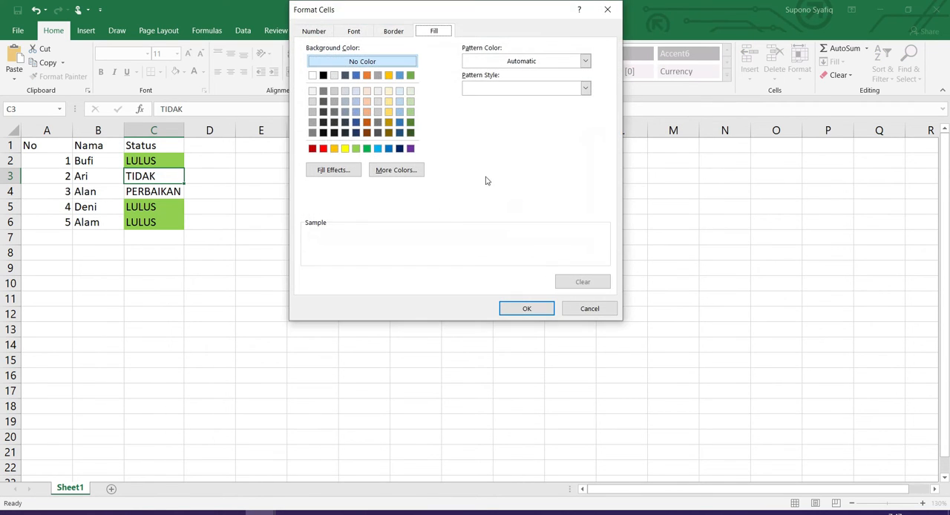
{"action": "left_click", "coordinate": [324, 149]}
{"action": "left_click", "coordinate": [526, 310]}
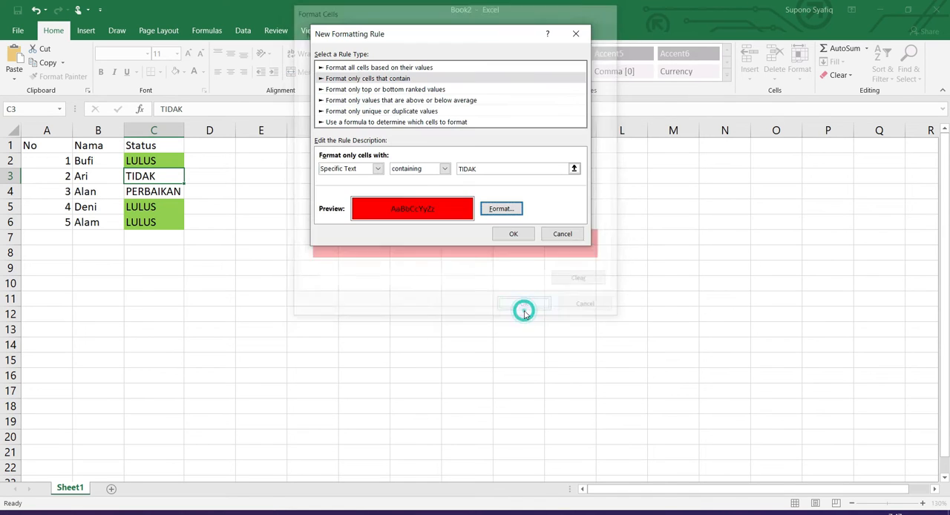
{"action": "left_click", "coordinate": [503, 236]}
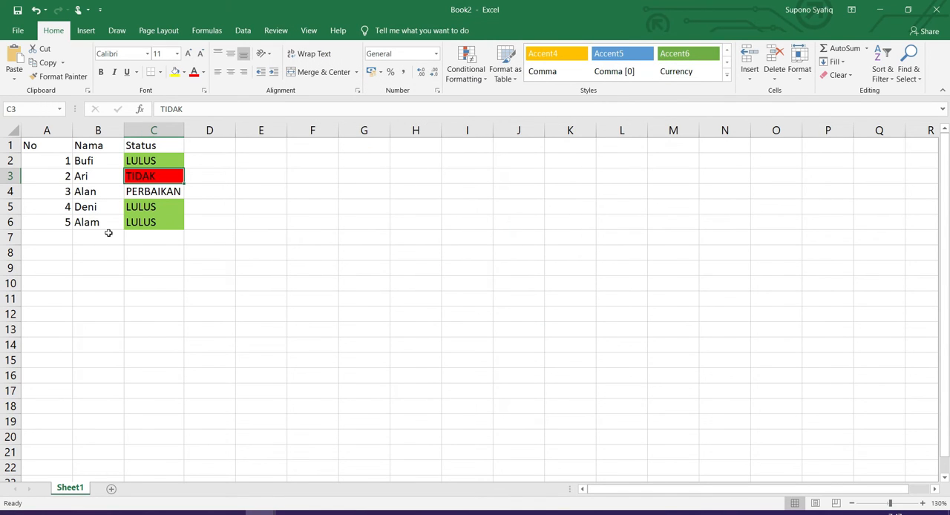
Add an entry in row 7 with number 6, a person's name and the status TIDAK
{"action": "left_click", "coordinate": [63, 237]}
{"action": "type", "text": "6"}
{"action": "key", "text": "Tab"}
{"action": "type", "text": "Ardi"}
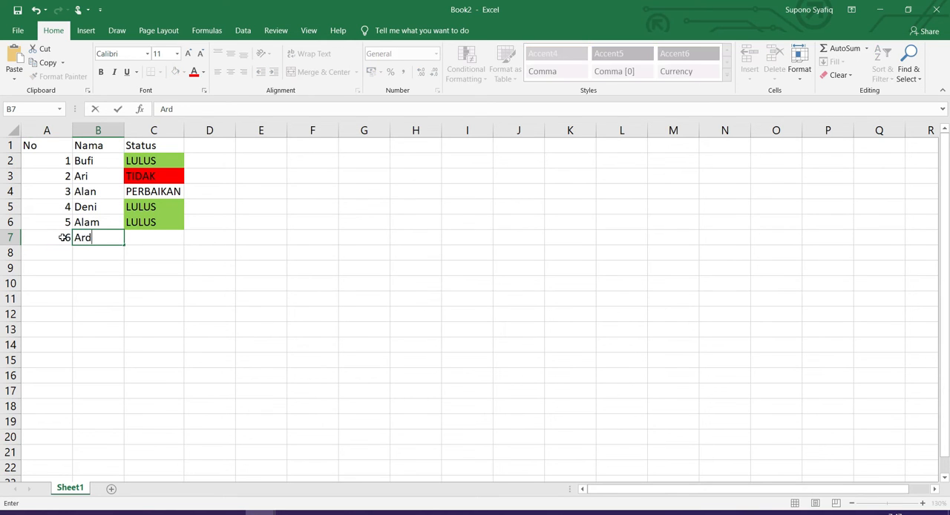
{"action": "key", "text": "Tab"}
{"action": "type", "text": "TIDAK"}
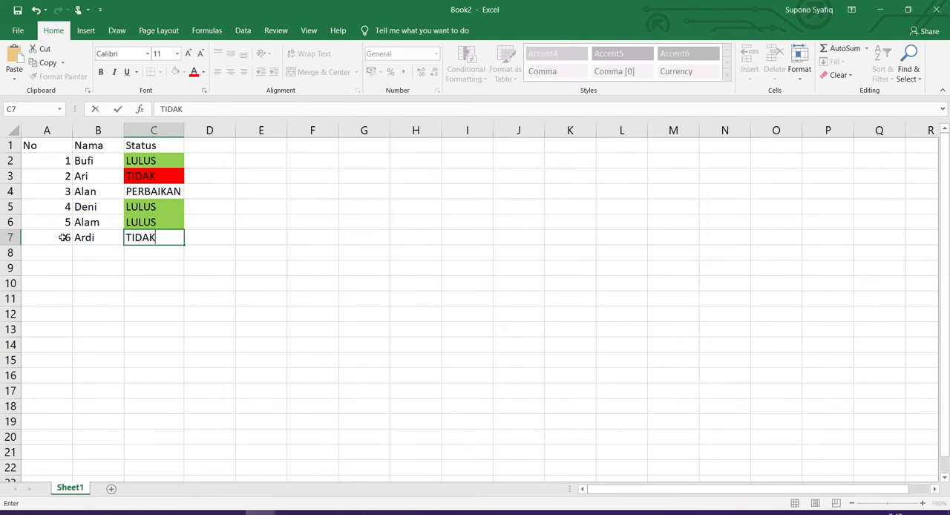
{"action": "key", "text": "Return"}
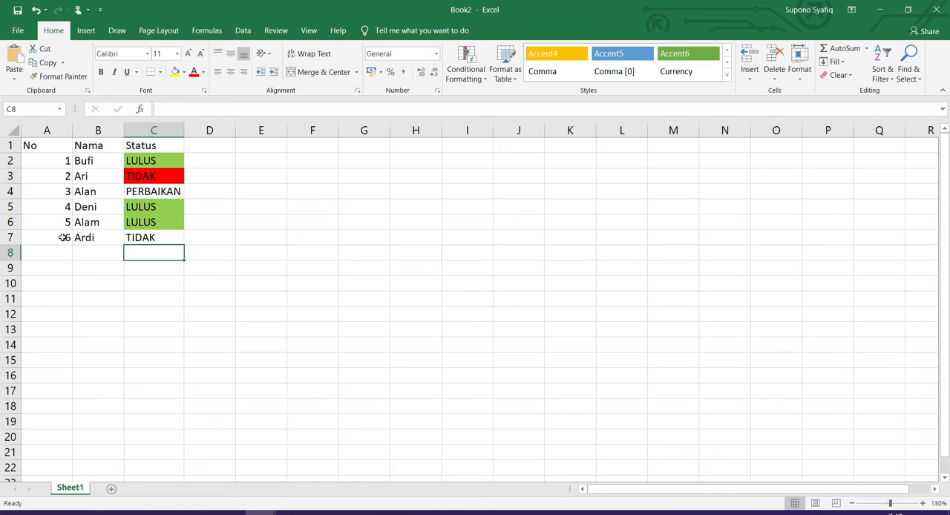
{"action": "key", "text": "Up"}
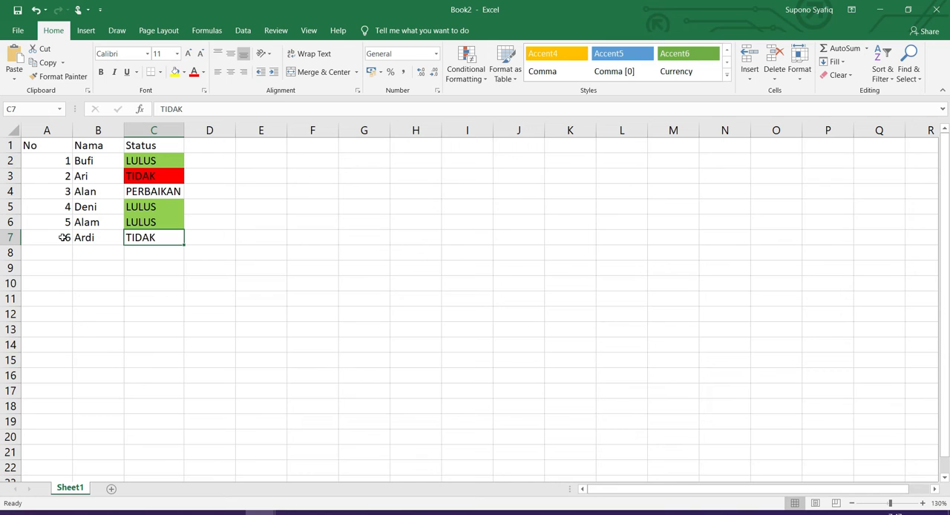
Open the conditional formatting rules manager for the whole of column C
{"action": "left_click", "coordinate": [154, 130]}
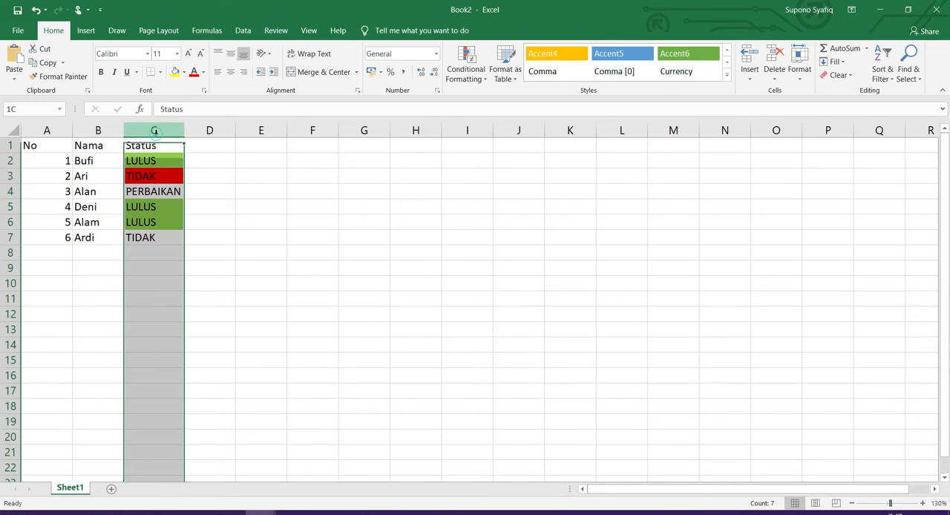
{"action": "left_click", "coordinate": [475, 80]}
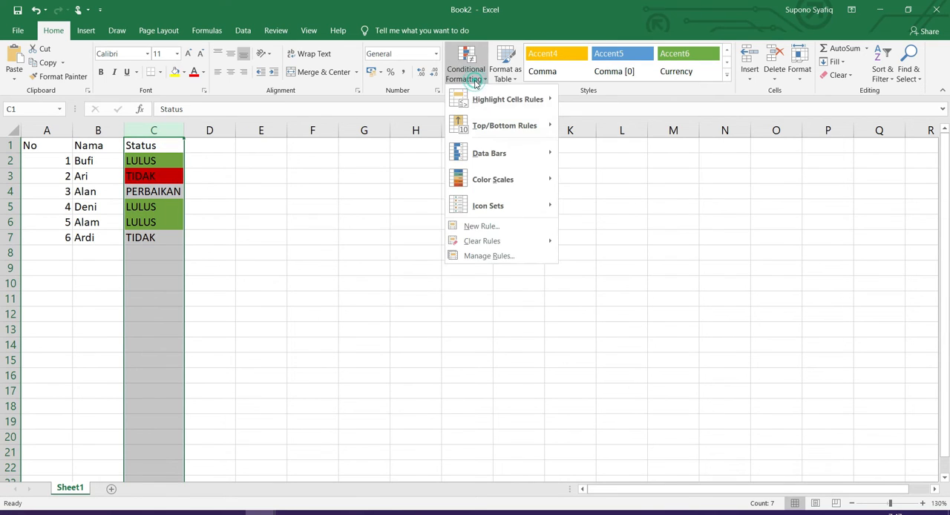
{"action": "left_click", "coordinate": [496, 257]}
{"action": "key", "text": "Escape"}
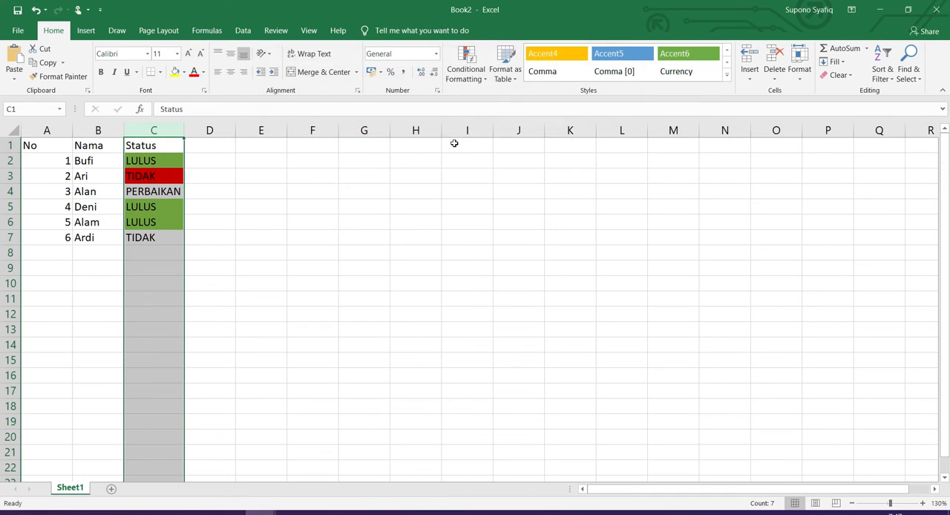
{"action": "left_click", "coordinate": [457, 75]}
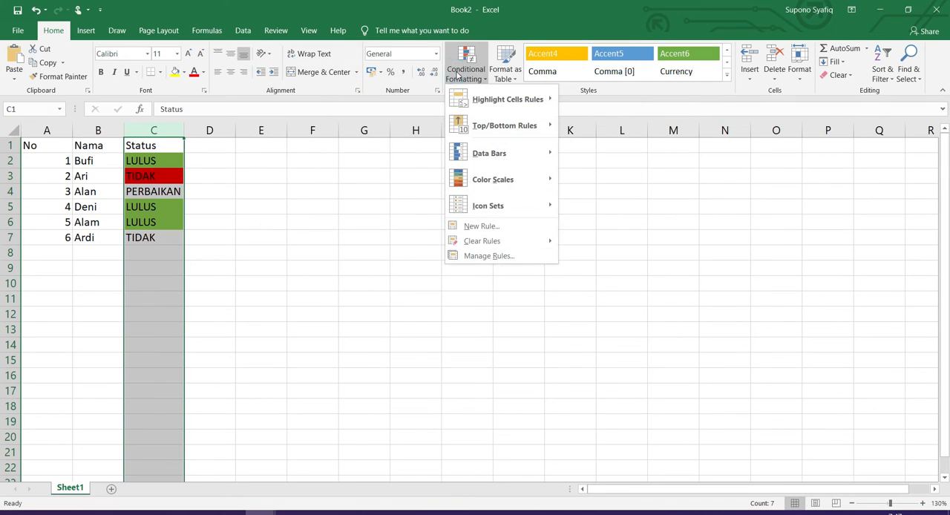
{"action": "left_click", "coordinate": [478, 258]}
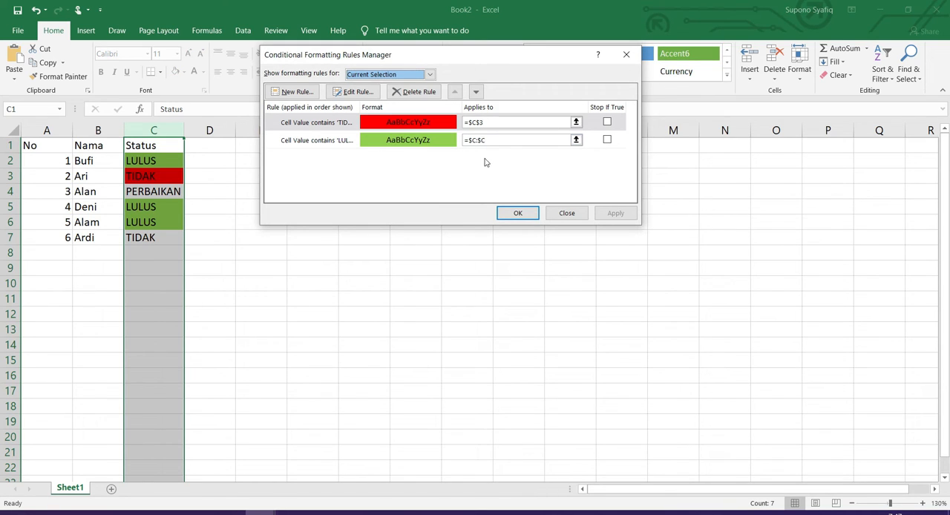
Try to change the range of the TIDAK rule limited to C3, and delete that rule
{"action": "left_click", "coordinate": [477, 123]}
{"action": "left_click", "coordinate": [483, 142]}
{"action": "type", "text": ":"}
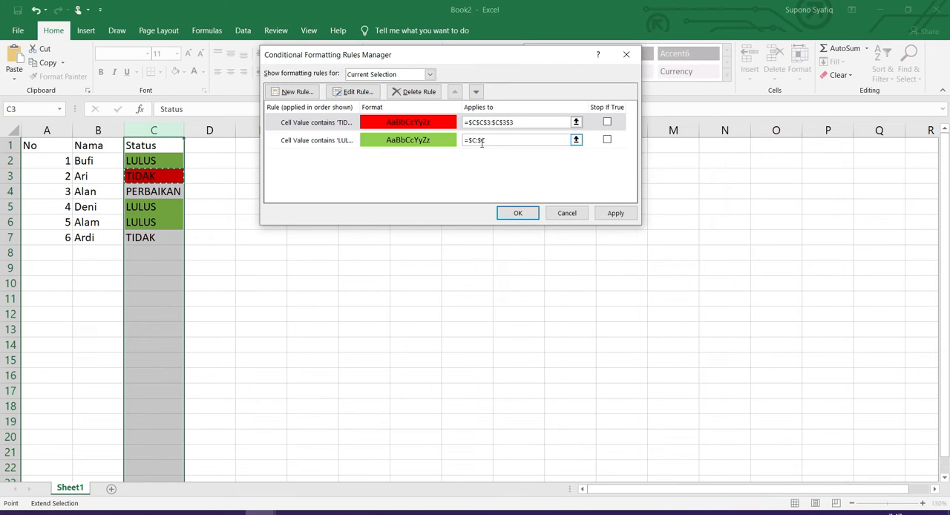
{"action": "left_click", "coordinate": [608, 123]}
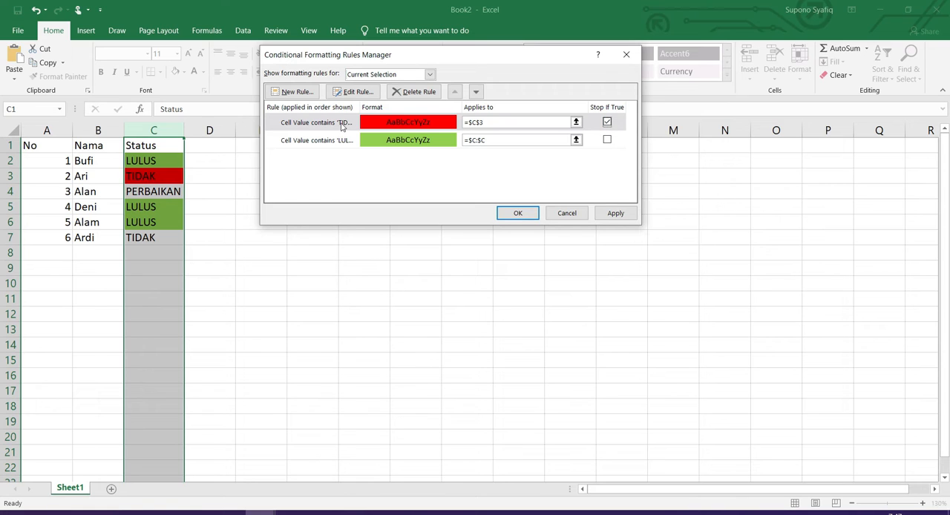
{"action": "left_click", "coordinate": [418, 92]}
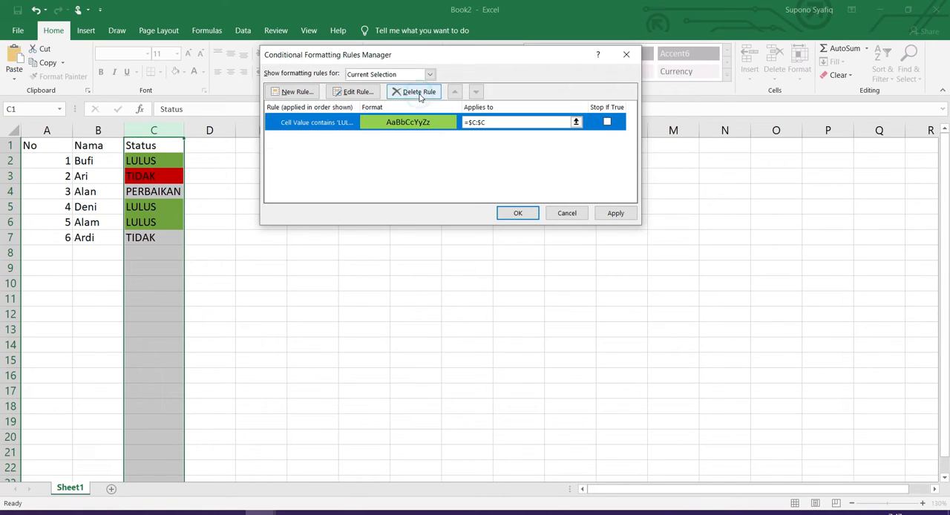
Start a new rule for column C that formats only cells with specific text containing TIDAK
{"action": "left_click", "coordinate": [296, 91]}
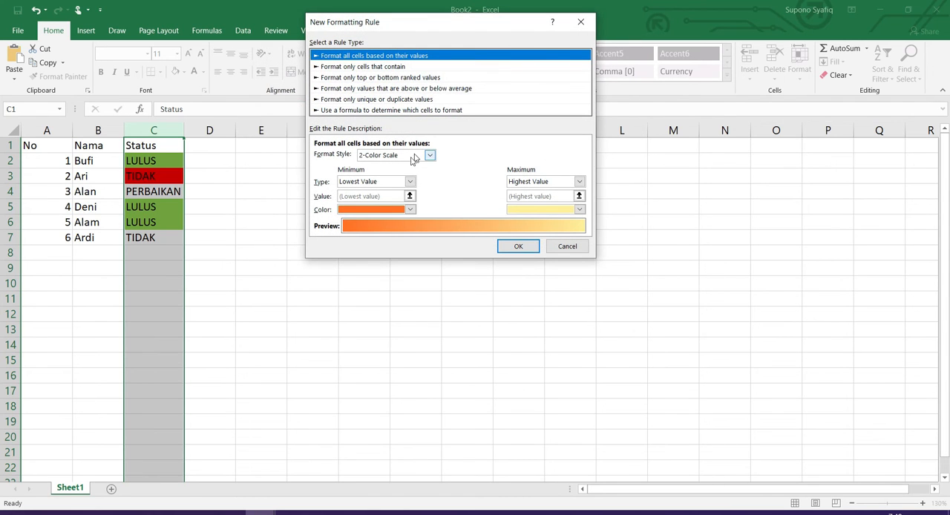
{"action": "left_click", "coordinate": [392, 66]}
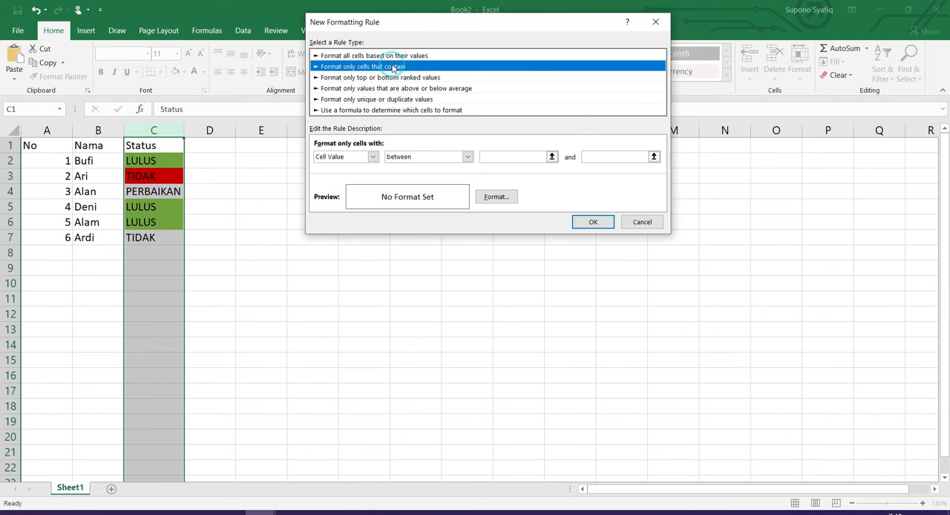
{"action": "left_click", "coordinate": [372, 157]}
{"action": "left_click", "coordinate": [360, 176]}
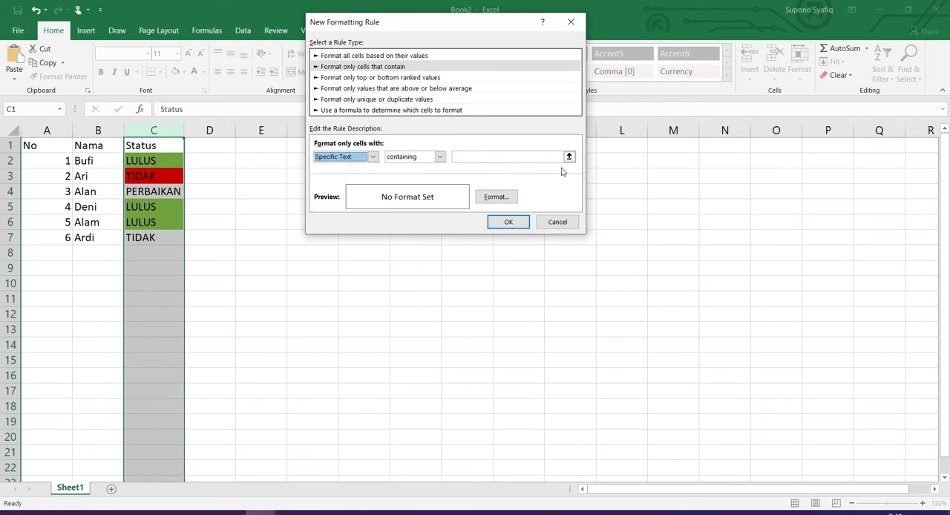
{"action": "left_click", "coordinate": [504, 156]}
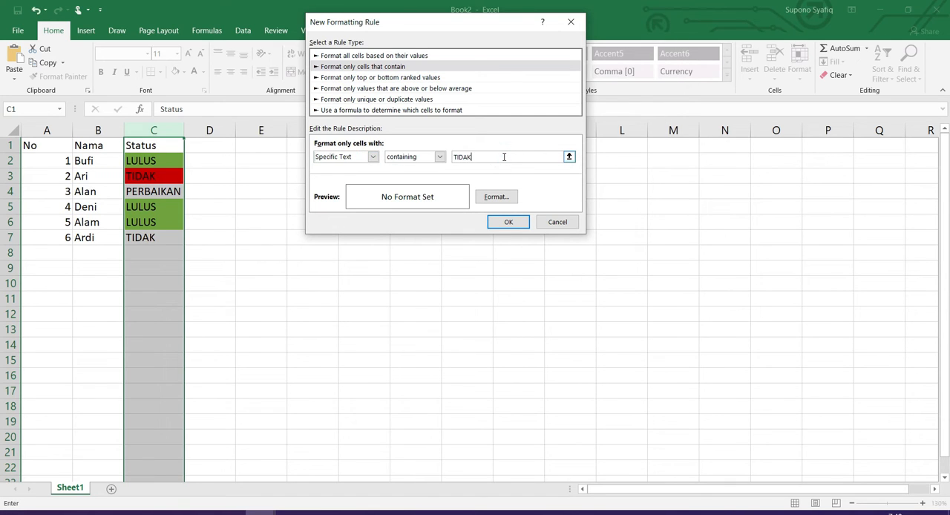
Give the new TIDAK rule a red fill and apply it to the whole Status column
{"action": "left_click", "coordinate": [494, 197]}
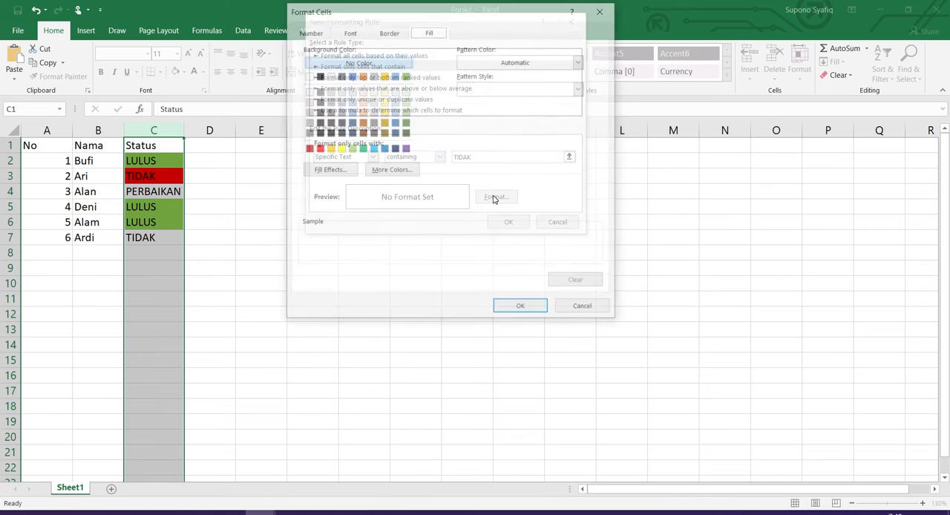
{"action": "left_click", "coordinate": [318, 148]}
{"action": "left_click", "coordinate": [532, 317]}
{"action": "left_click", "coordinate": [510, 223]}
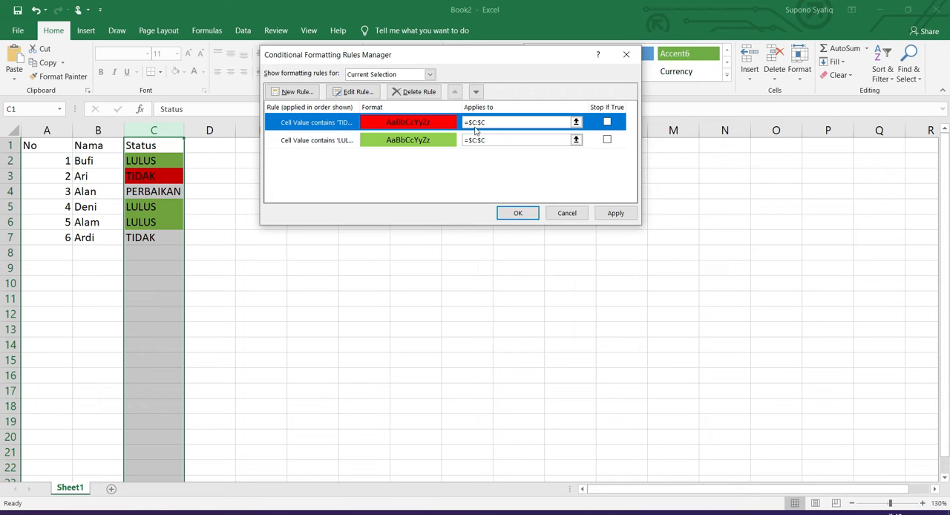
{"action": "left_click", "coordinate": [516, 213]}
{"action": "left_click", "coordinate": [250, 285]}
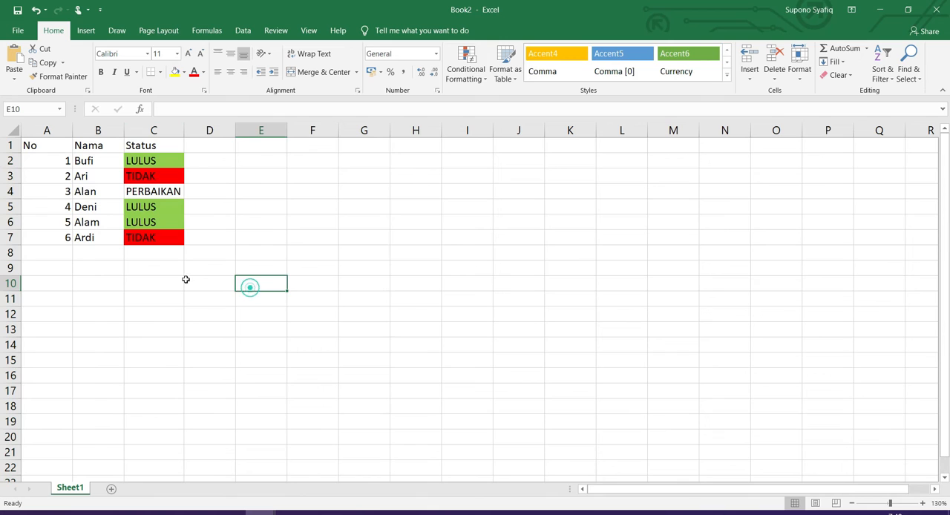
Add an entry in row 8 with number 7, a person's name and the status TIDAK
{"action": "left_click", "coordinate": [64, 255]}
{"action": "type", "text": "7"}
{"action": "key", "text": "Tab"}
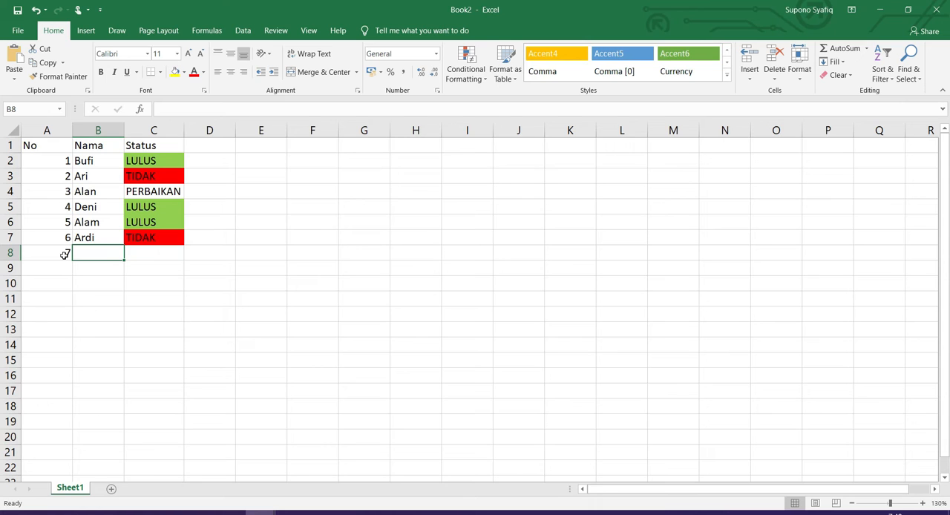
{"action": "type", "text": "Rika"}
{"action": "key", "text": "Tab"}
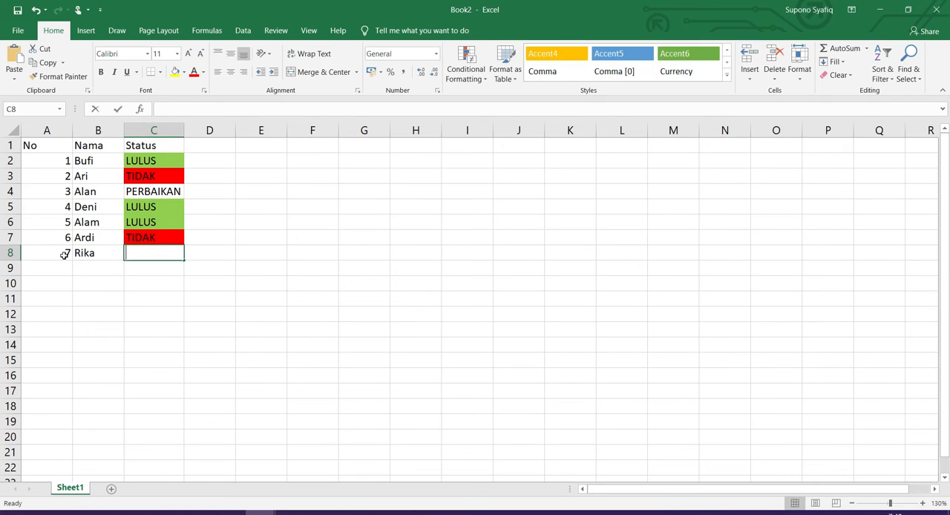
{"action": "type", "text": "TIDAK"}
{"action": "key", "text": "Return"}
Add an entry in row 9 with number 8, a person's name and the status LULUS
{"action": "key", "text": "Left"}
{"action": "key", "text": "Left"}
{"action": "type", "text": "6"}
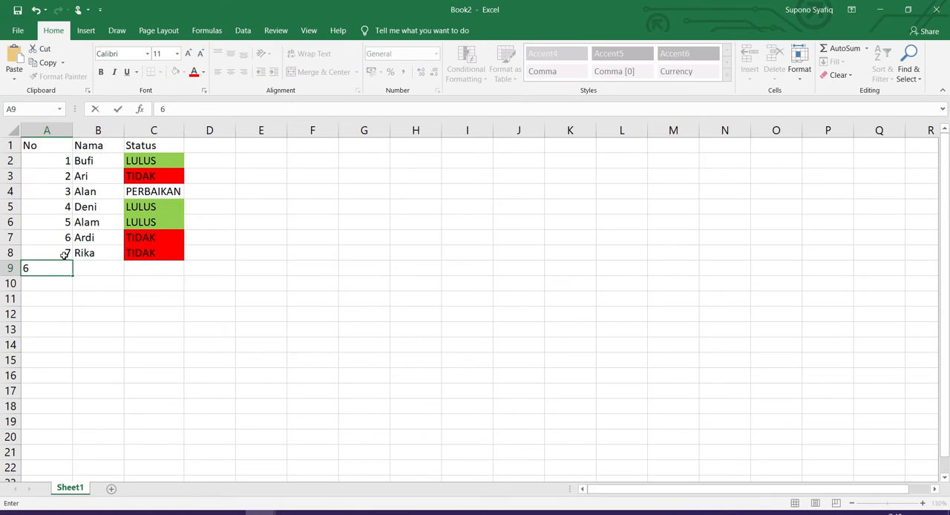
{"action": "type", "text": "8"}
{"action": "key", "text": "Tab"}
{"action": "type", "text": "A"}
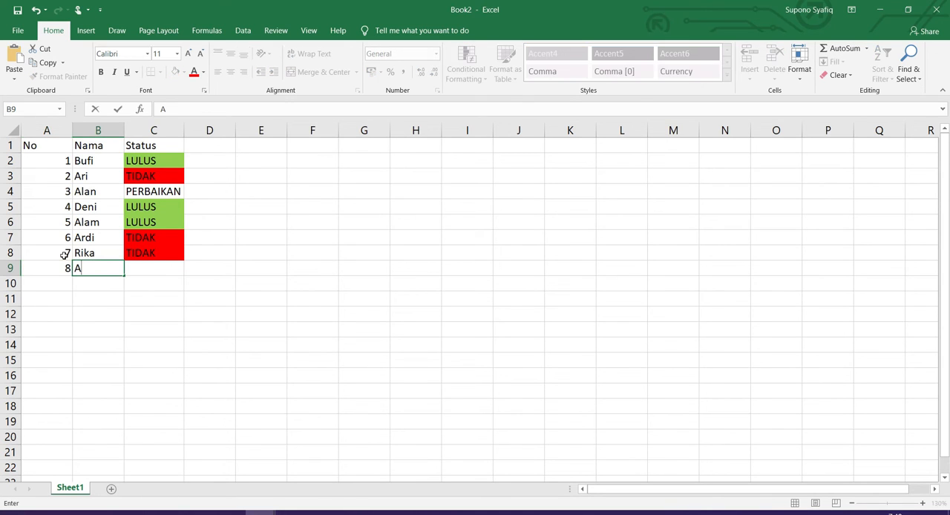
{"action": "type", "text": "kmal"}
{"action": "key", "text": "Tab"}
{"action": "type", "text": "LULUS"}
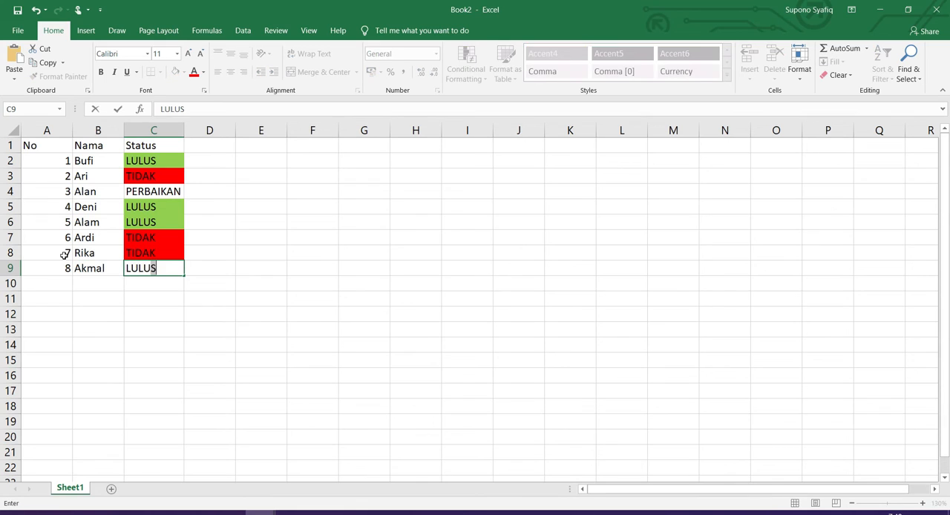
{"action": "key", "text": "Return"}
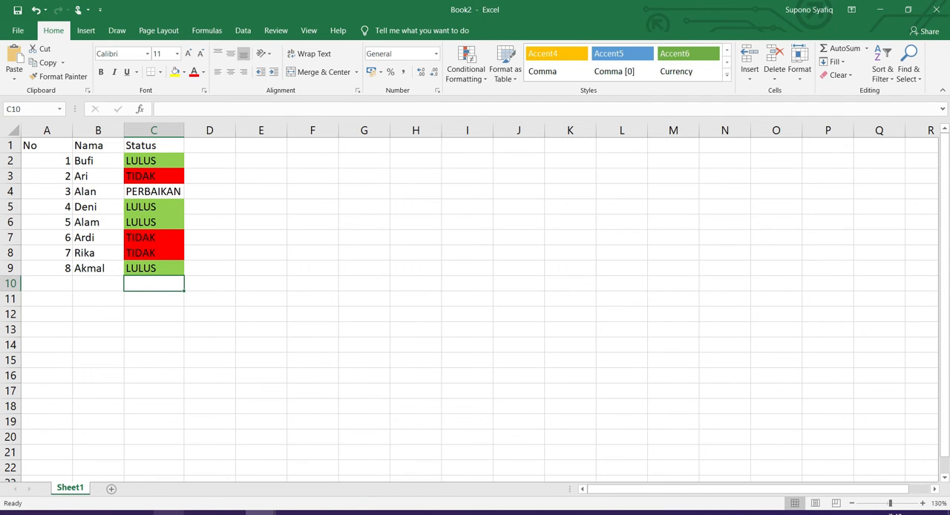
Switch to the Google Sheets example to check the colors used in its Status column
{"action": "left_click", "coordinate": [169, 512]}
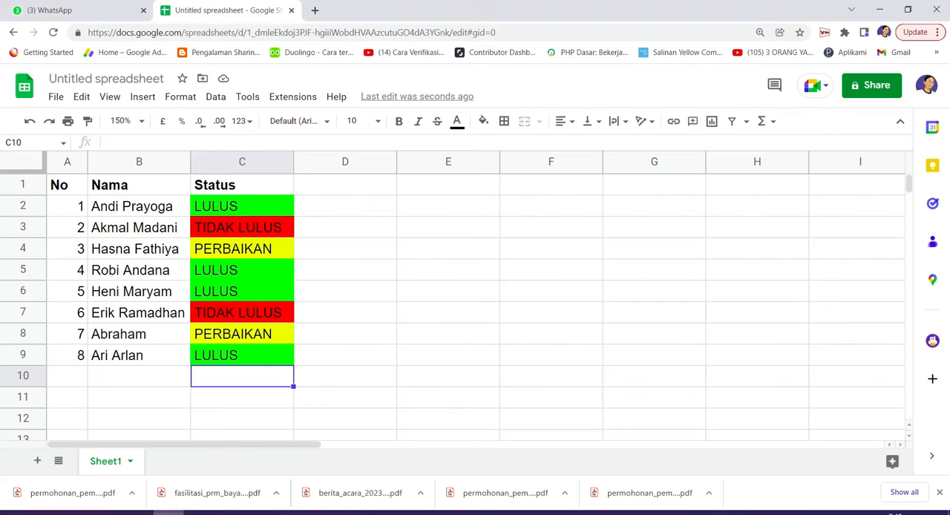
Enter the header Status in E1 and the value Nikah in E2
{"action": "left_click", "coordinate": [335, 191]}
{"action": "left_click", "coordinate": [412, 192]}
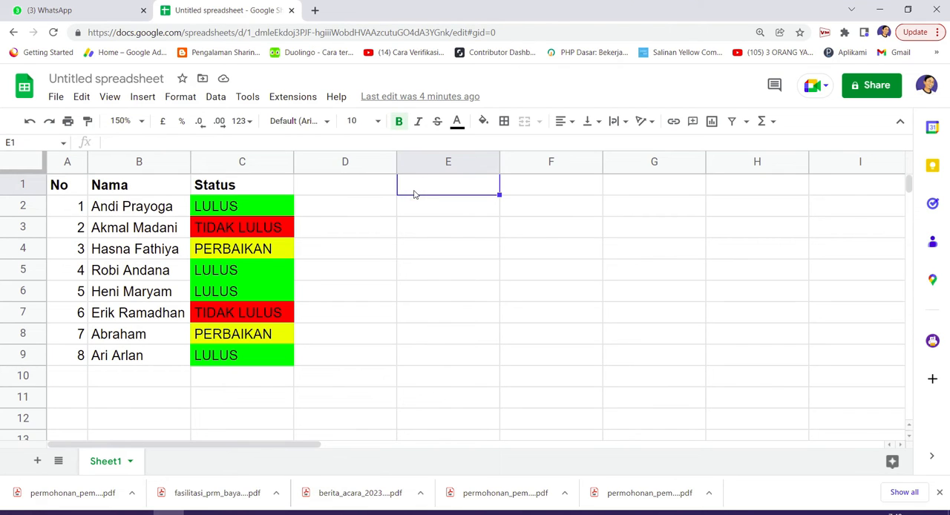
{"action": "type", "text": "LUL"}
{"action": "key", "text": "BackSpace"}
{"action": "key", "text": "BackSpace"}
{"action": "key", "text": "BackSpace"}
{"action": "type", "text": "Status"}
{"action": "key", "text": "Return"}
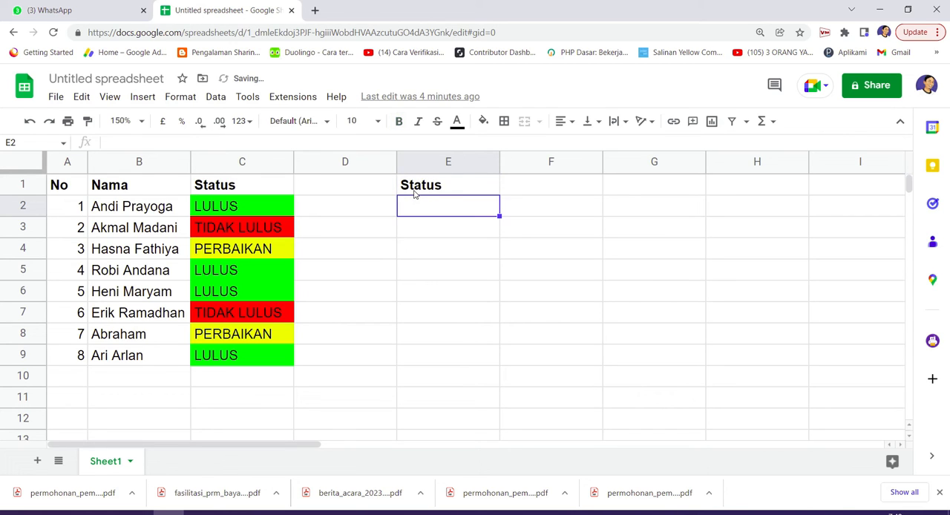
{"action": "type", "text": "Nikah"}
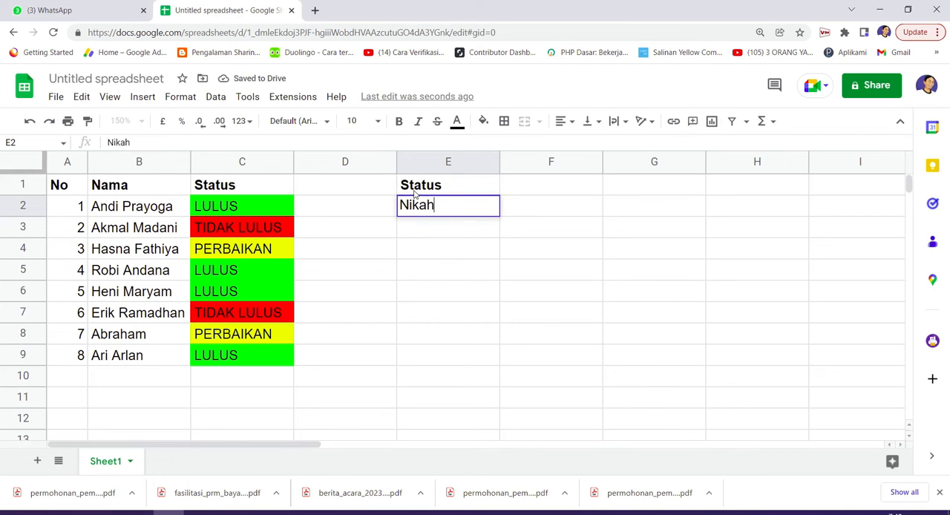
{"action": "key", "text": "Return"}
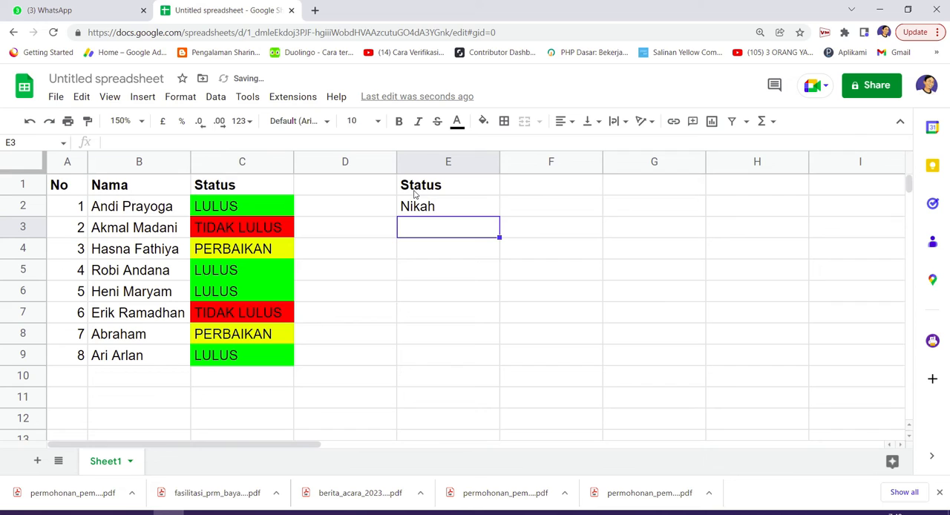
Enter Belum Nikah in E3 and Perawan in E4 of the new Status column
{"action": "type", "text": "Belum"}
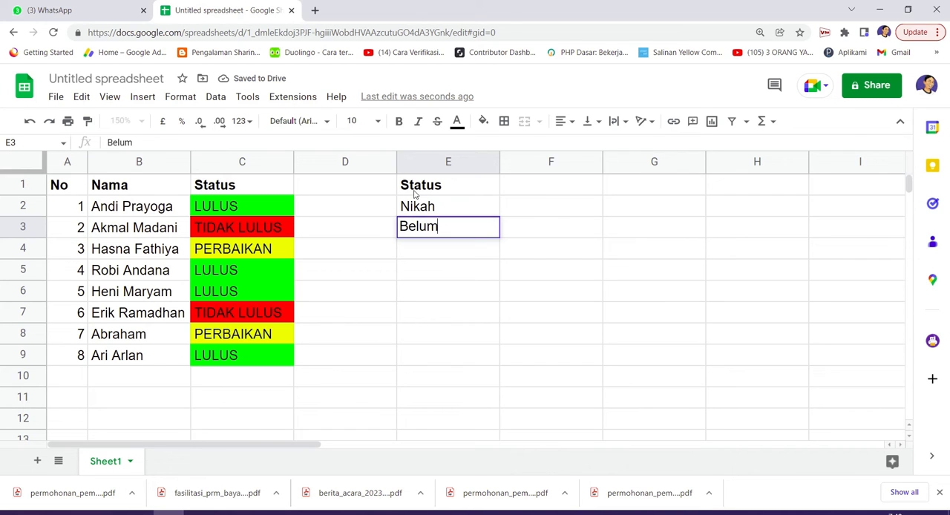
{"action": "type", "text": " Nk=k"}
{"action": "key", "text": "BackSpace"}
{"action": "key", "text": "BackSpace"}
{"action": "key", "text": "BackSpace"}
{"action": "type", "text": "ikah"}
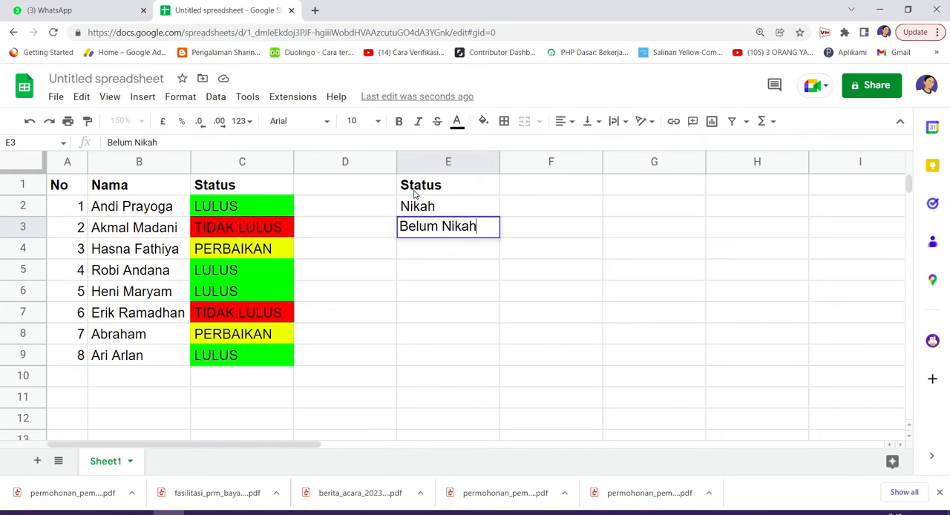
{"action": "key", "text": "Return"}
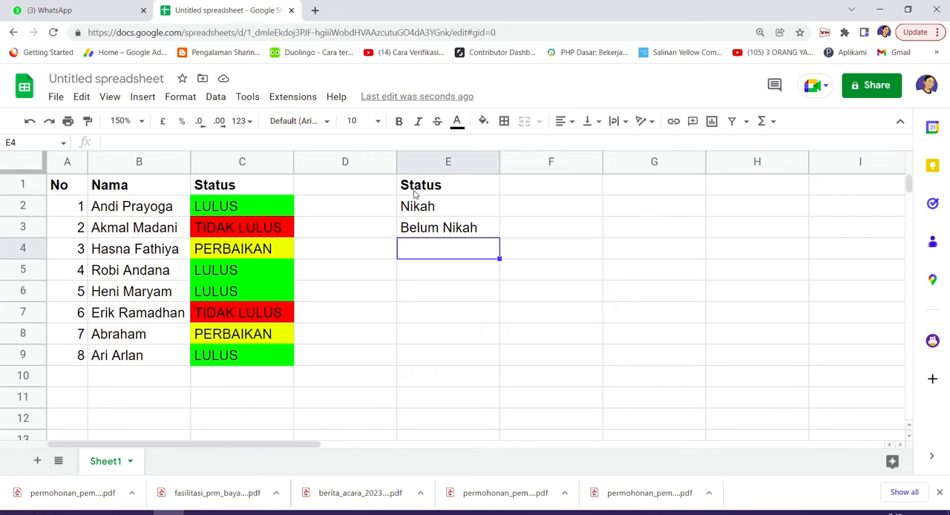
{"action": "type", "text": "Perawan"}
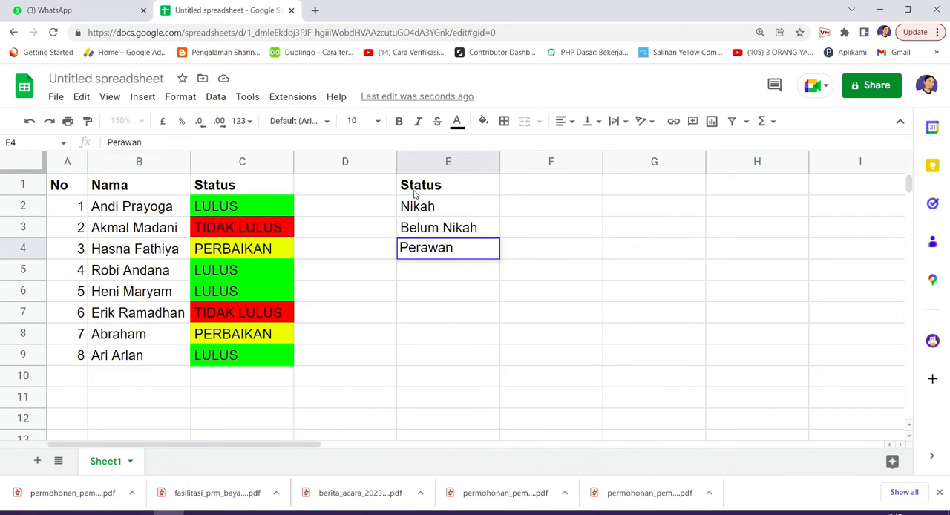
{"action": "key", "text": "Return"}
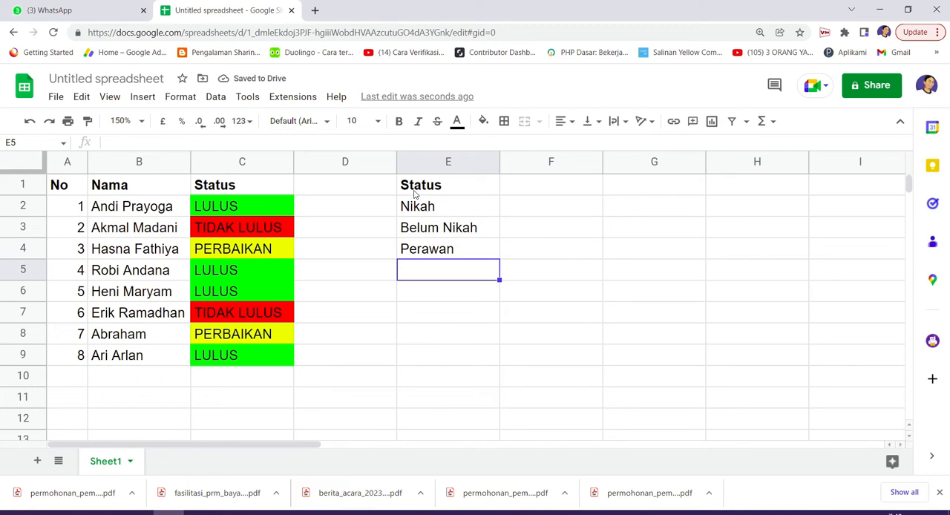
Fill E5 to E9 with Nikah, Nikah, Belum Nikah, Belum Nikah and Perawan
{"action": "type", "text": "Nik"}
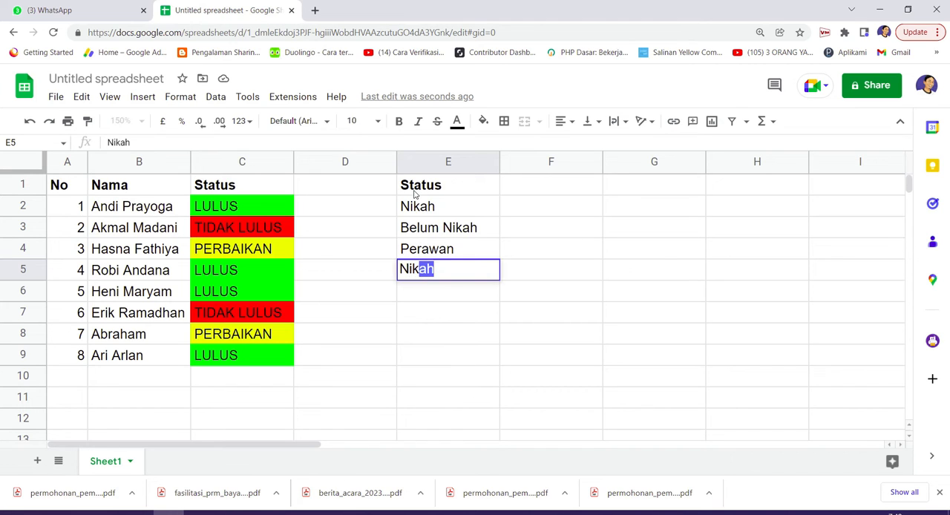
{"action": "key", "text": "Return"}
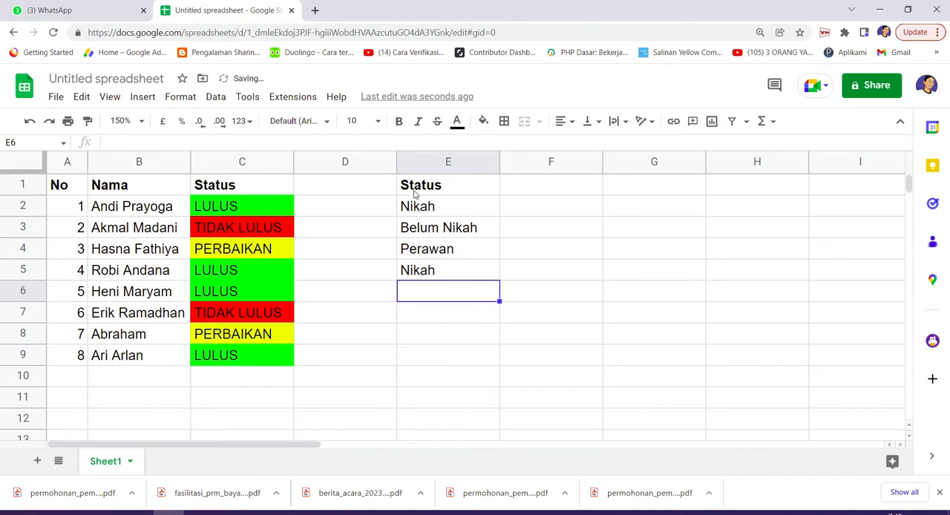
{"action": "type", "text": "Ni"}
{"action": "key", "text": "Return"}
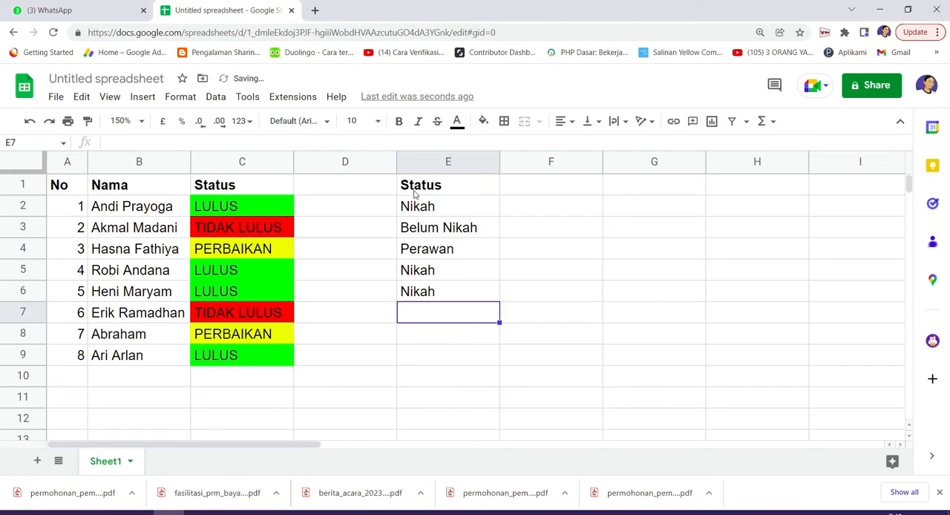
{"action": "type", "text": "Belum Nikah"}
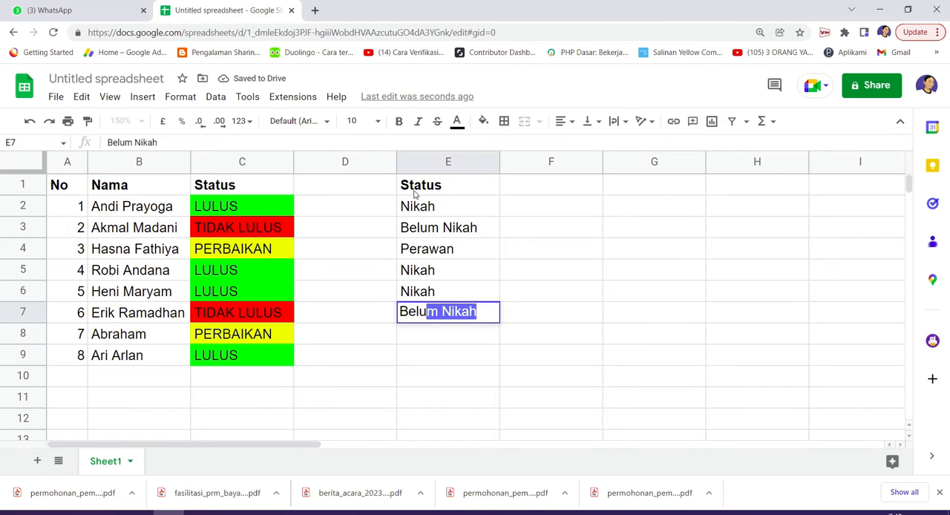
{"action": "key", "text": "Return"}
{"action": "type", "text": "B"}
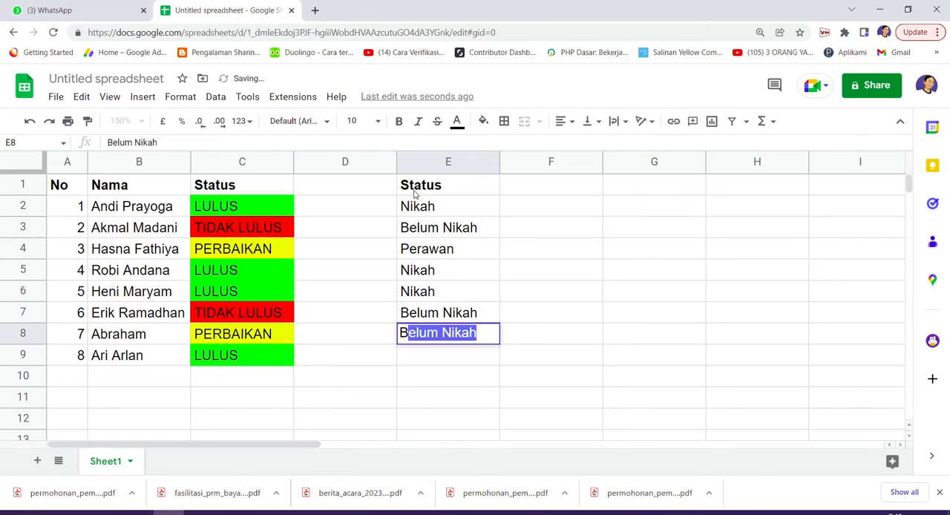
{"action": "key", "text": "Return"}
{"action": "type", "text": "P"}
{"action": "key", "text": "Return"}
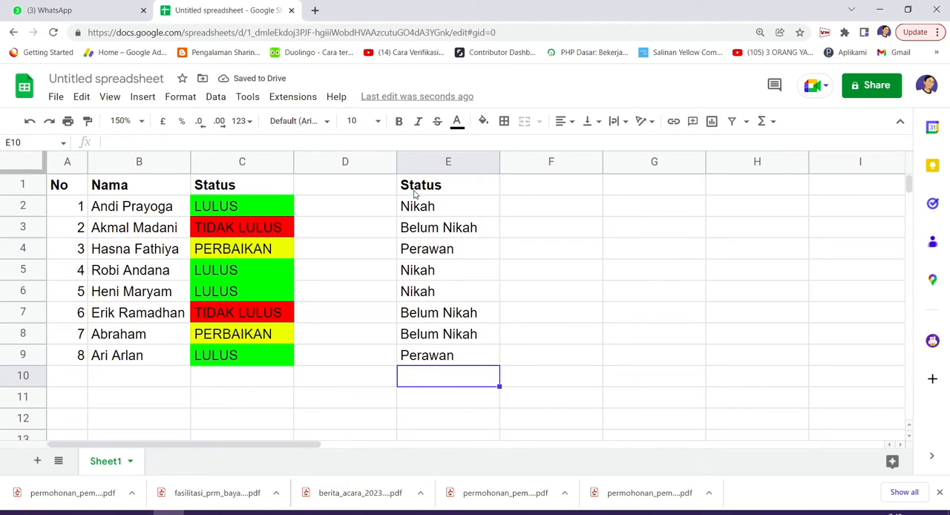
Delete the empty column D between the two Status columns
{"action": "left_click", "coordinate": [447, 207]}
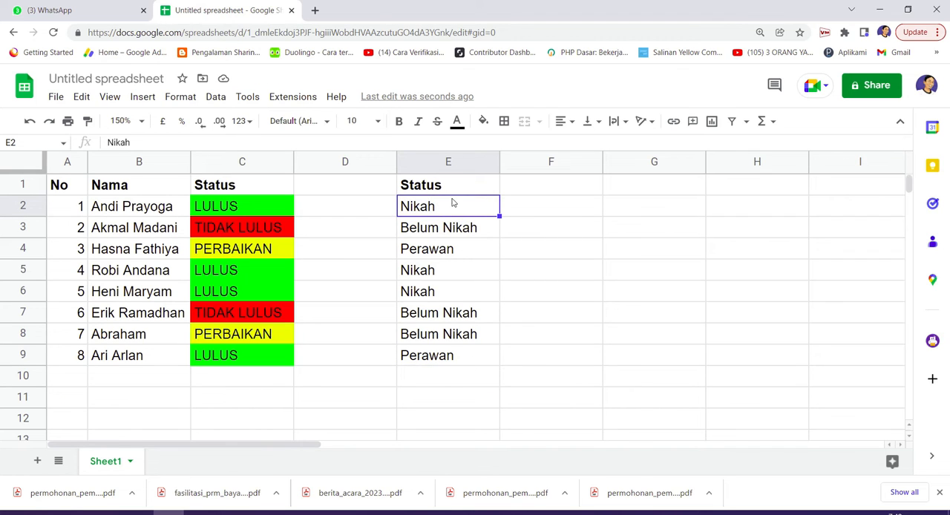
{"action": "left_click", "coordinate": [466, 362], "text": "shift"}
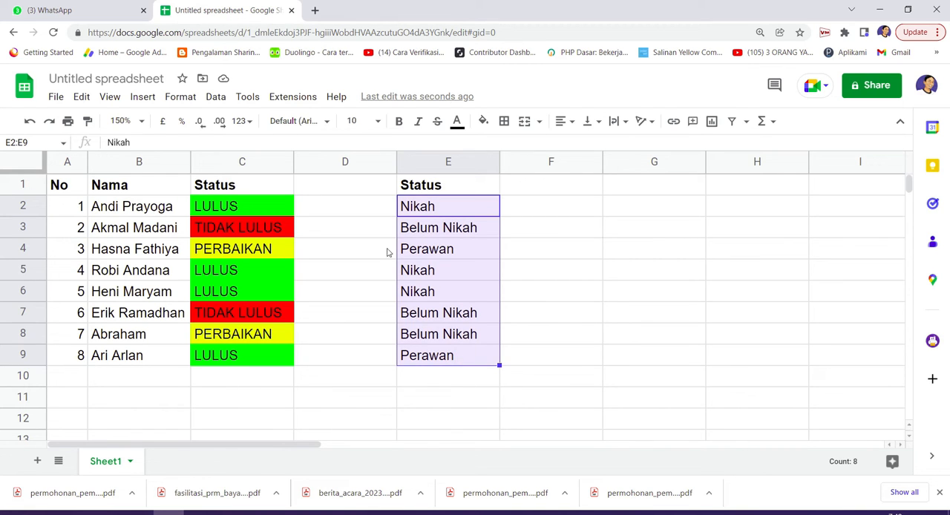
{"action": "left_click", "coordinate": [354, 167]}
{"action": "right_click", "coordinate": [354, 167]}
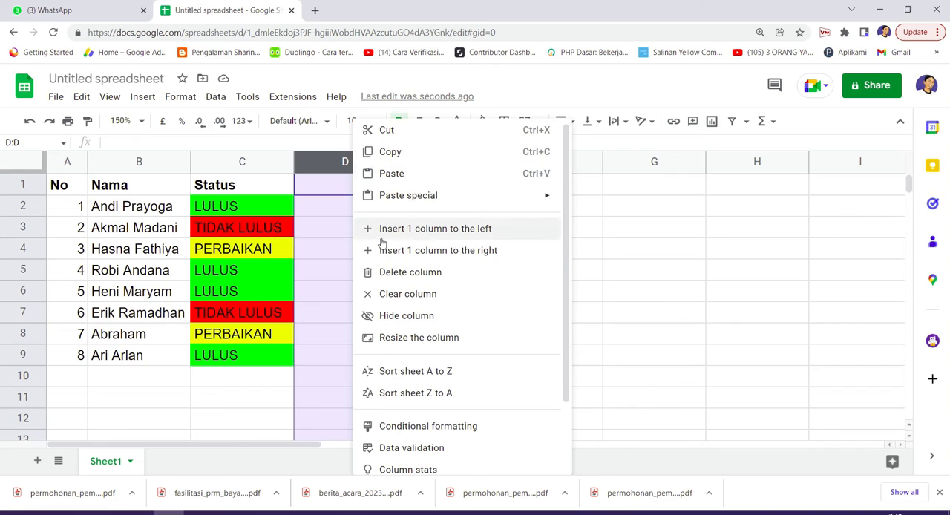
{"action": "left_click", "coordinate": [401, 273]}
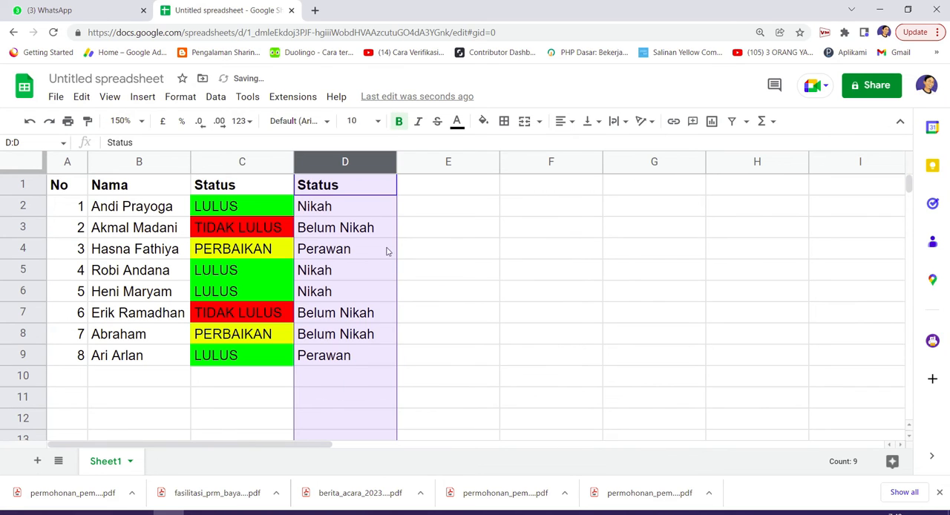
{"action": "left_click", "coordinate": [363, 214]}
{"action": "left_click", "coordinate": [361, 356], "text": "shift"}
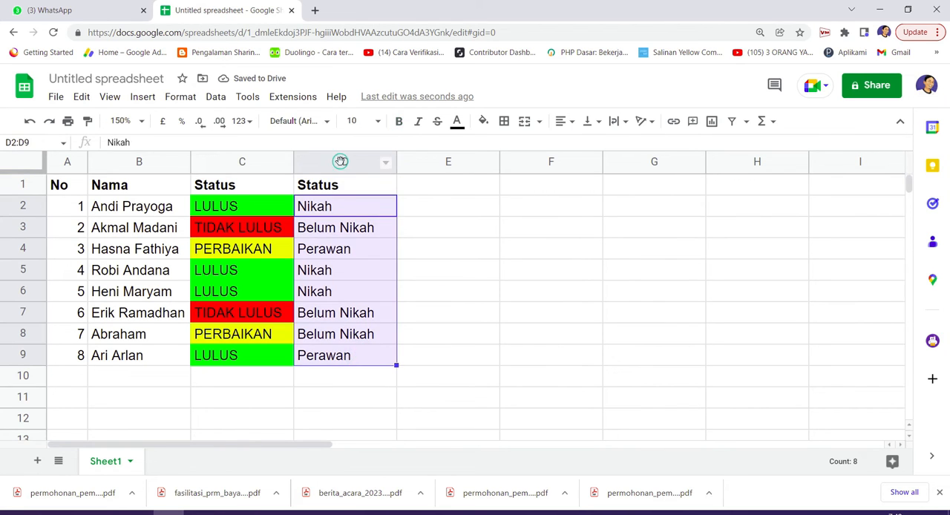
{"action": "left_click", "coordinate": [343, 162]}
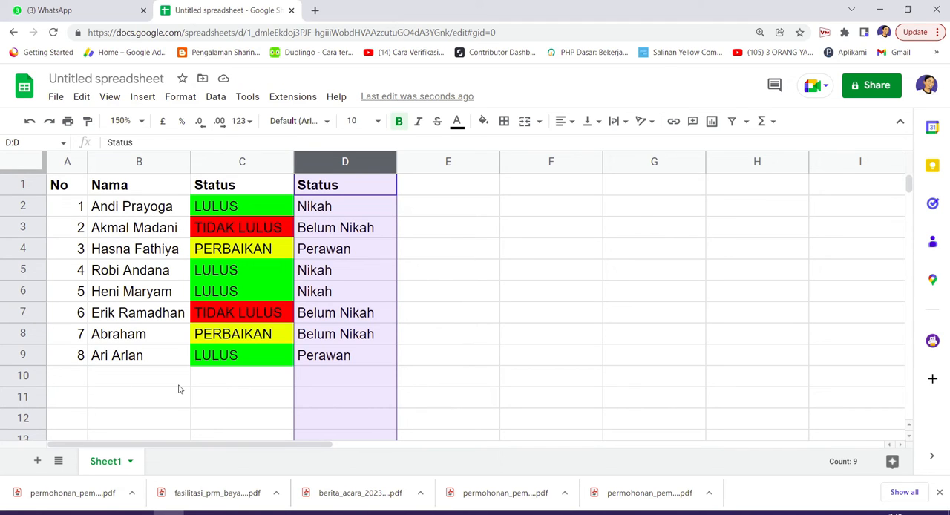
{"action": "left_click", "coordinate": [360, 356]}
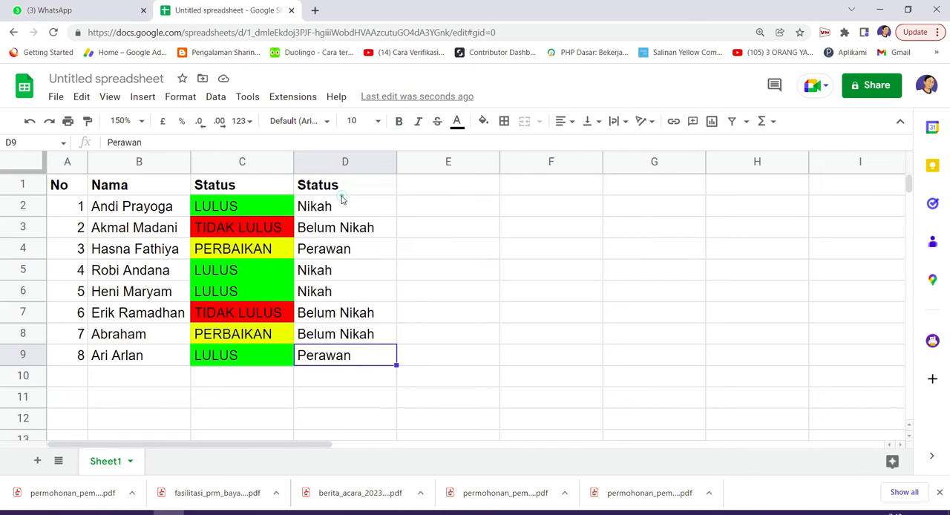
{"action": "left_click", "coordinate": [338, 189], "text": "shift"}
{"action": "left_click", "coordinate": [343, 205], "text": "shift"}
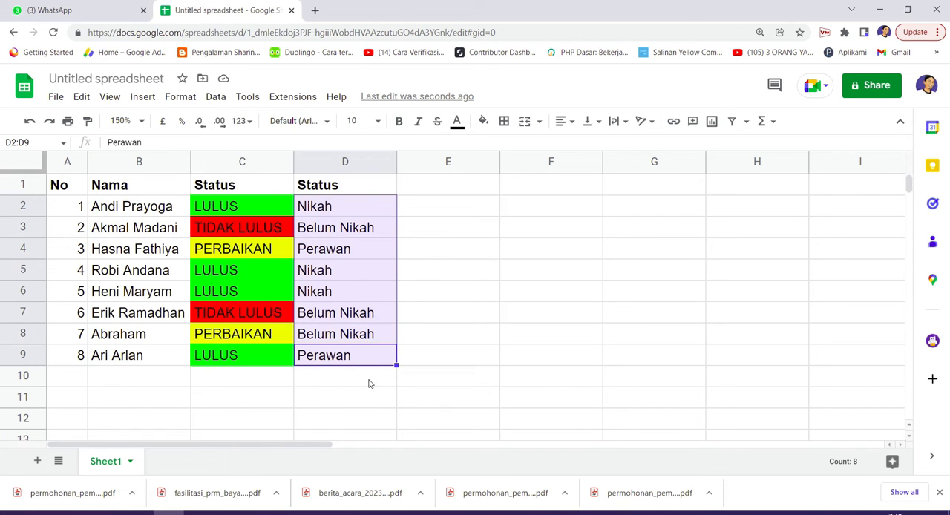
{"action": "left_click", "coordinate": [352, 161]}
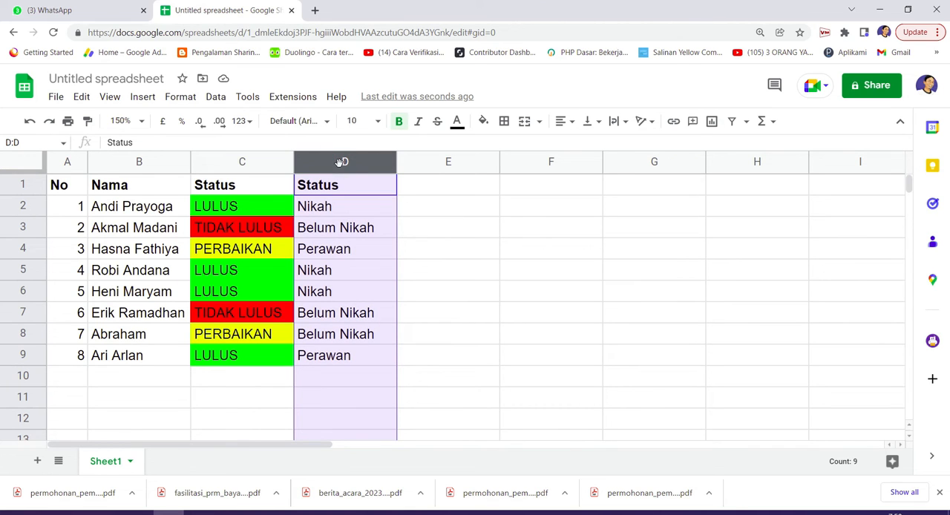
{"action": "left_click", "coordinate": [245, 270]}
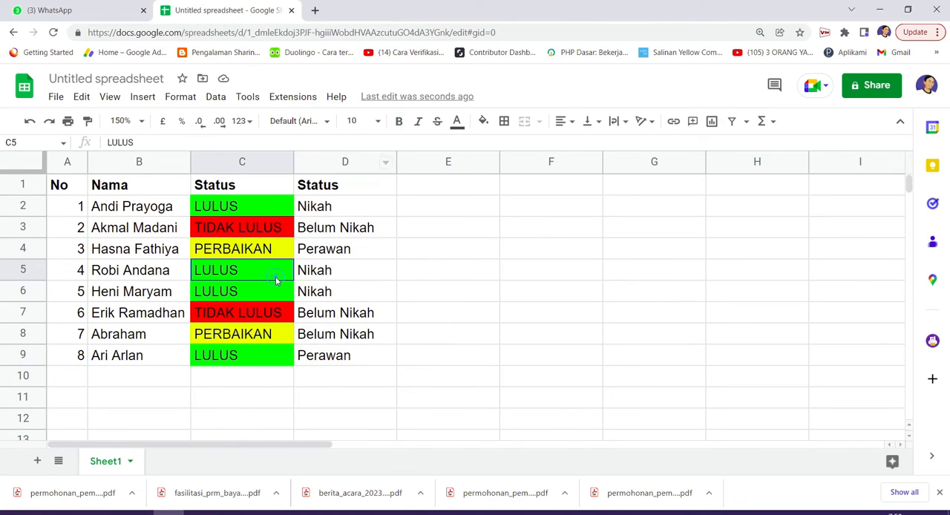
Start a conditional formatting rule for the whole second Status column, column D
{"action": "left_click", "coordinate": [335, 164]}
{"action": "scroll", "coordinate": [399, 345], "scroll_direction": "down", "scroll_amount": 3}
{"action": "scroll", "coordinate": [399, 345], "scroll_direction": "up", "scroll_amount": 3}
{"action": "right_click", "coordinate": [359, 286]}
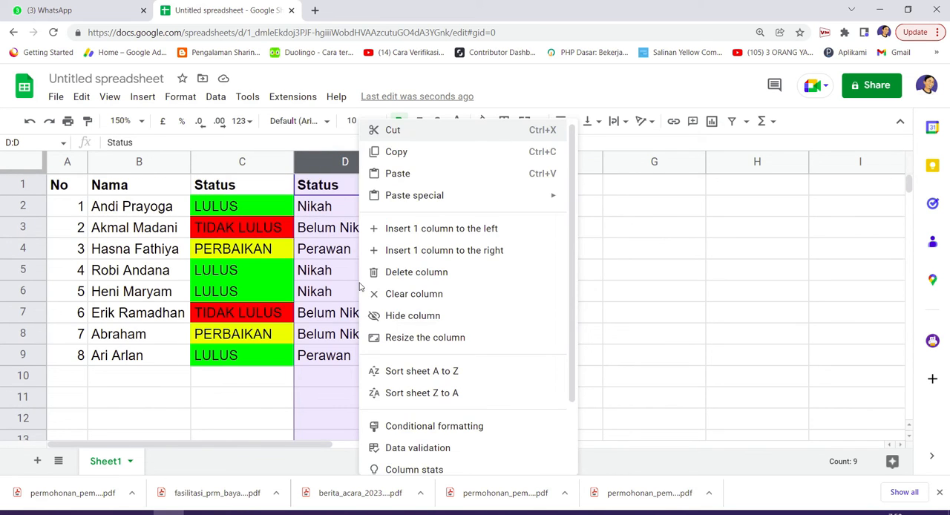
{"action": "scroll", "coordinate": [401, 337], "scroll_direction": "down", "scroll_amount": 3}
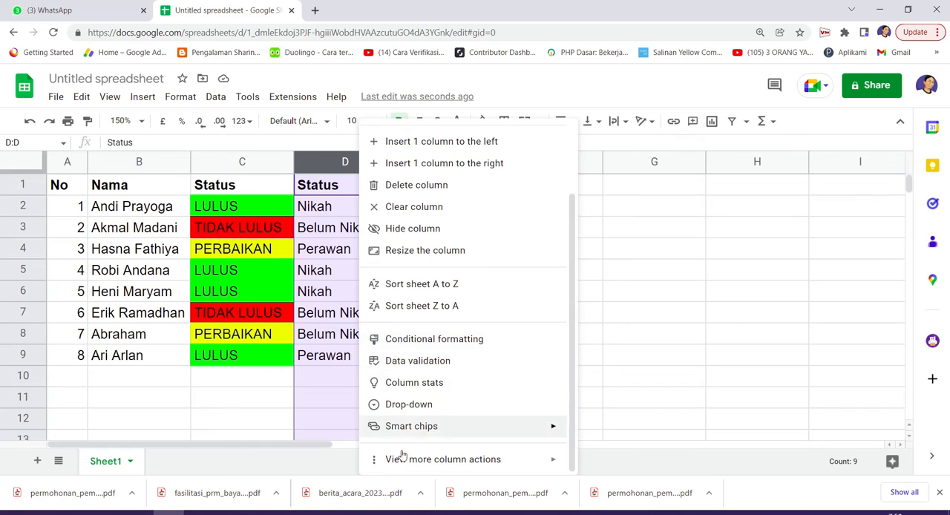
{"action": "mouse_move", "coordinate": [375, 465]}
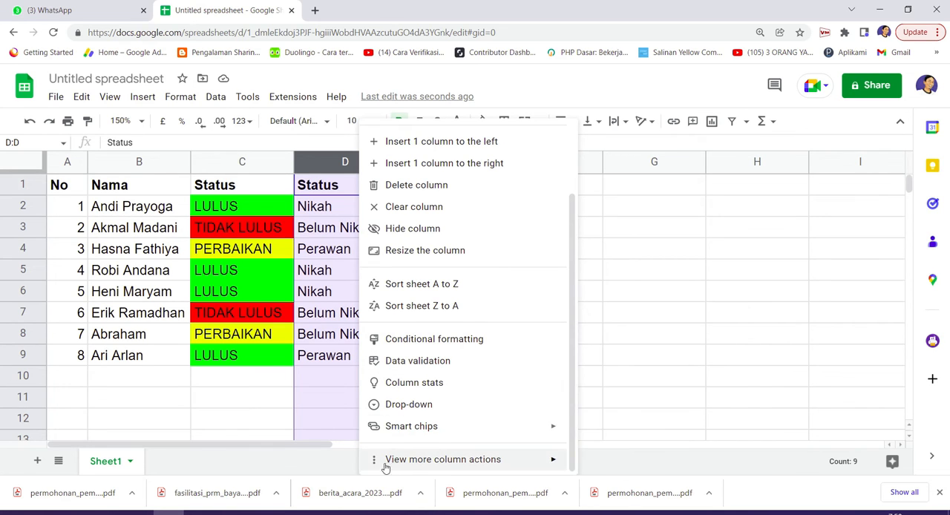
{"action": "scroll", "coordinate": [394, 408], "scroll_direction": "up", "scroll_amount": 3}
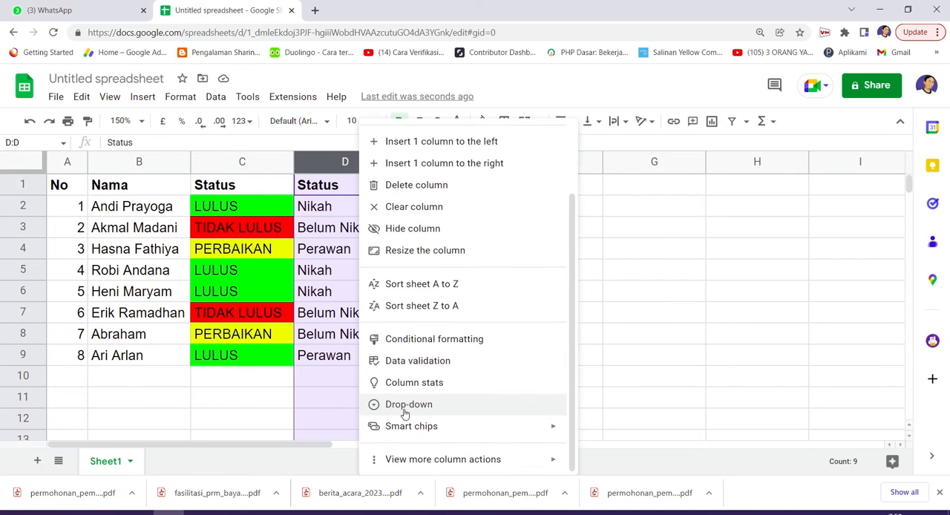
{"action": "left_click", "coordinate": [424, 345]}
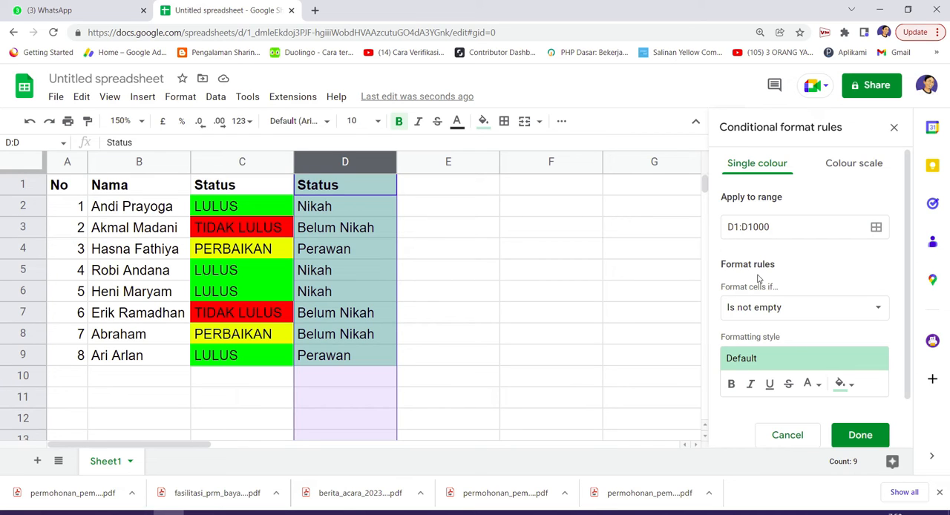
Make the column D rule fill cells blue-violet when the text contains Nikah, and save it
{"action": "scroll", "coordinate": [755, 306], "scroll_direction": "down", "scroll_amount": 1}
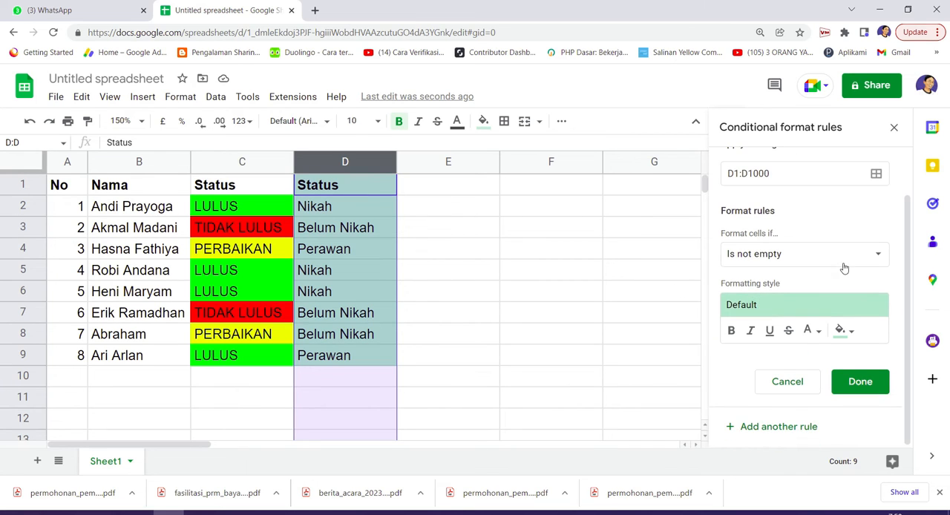
{"action": "left_click", "coordinate": [877, 257]}
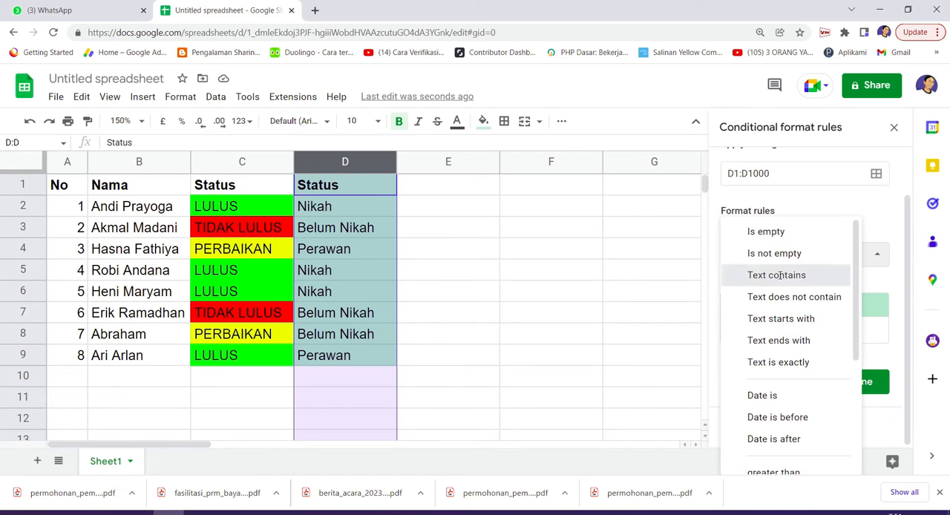
{"action": "left_click", "coordinate": [779, 277]}
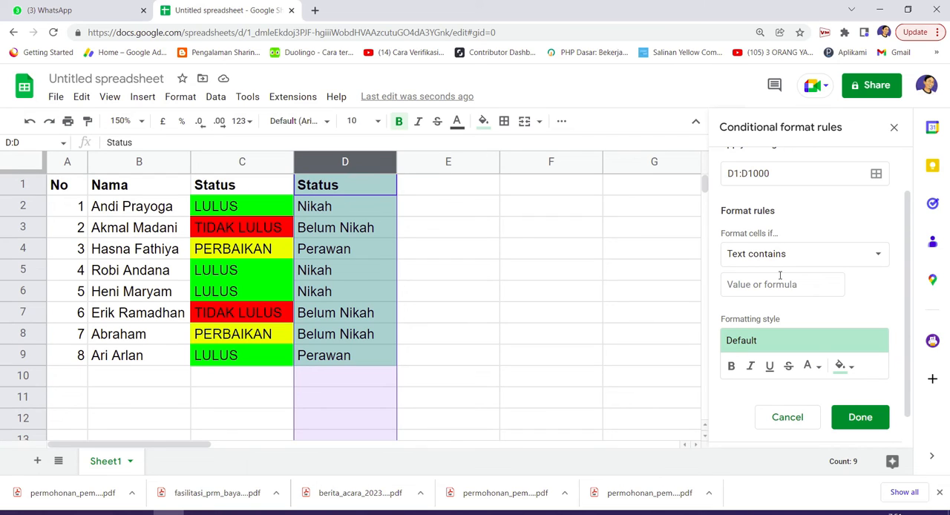
{"action": "left_click", "coordinate": [772, 284]}
{"action": "type", "text": "Nikah"}
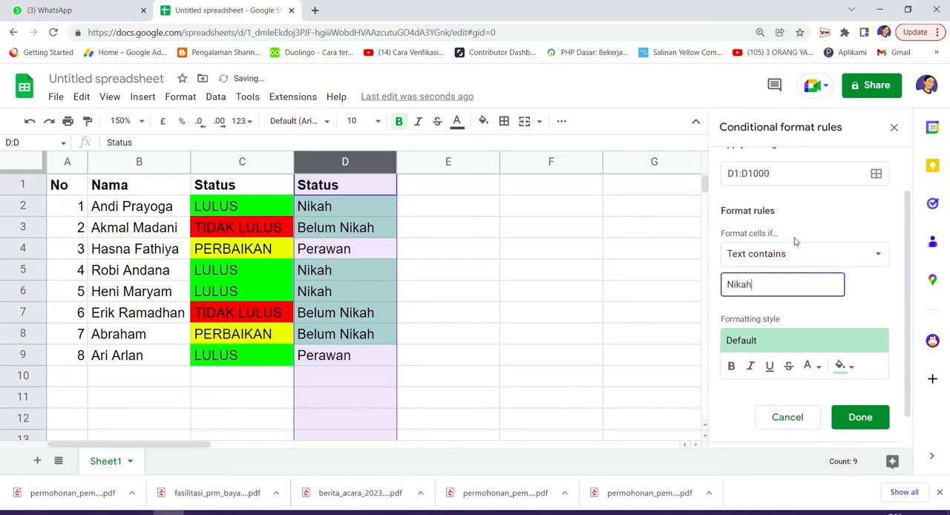
{"action": "left_click", "coordinate": [841, 367]}
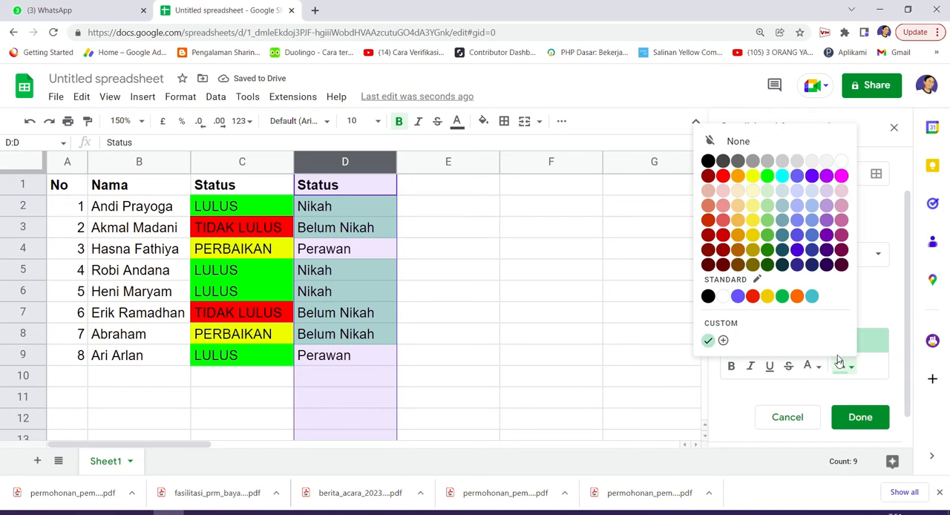
{"action": "left_click", "coordinate": [795, 177]}
{"action": "left_click", "coordinate": [850, 420]}
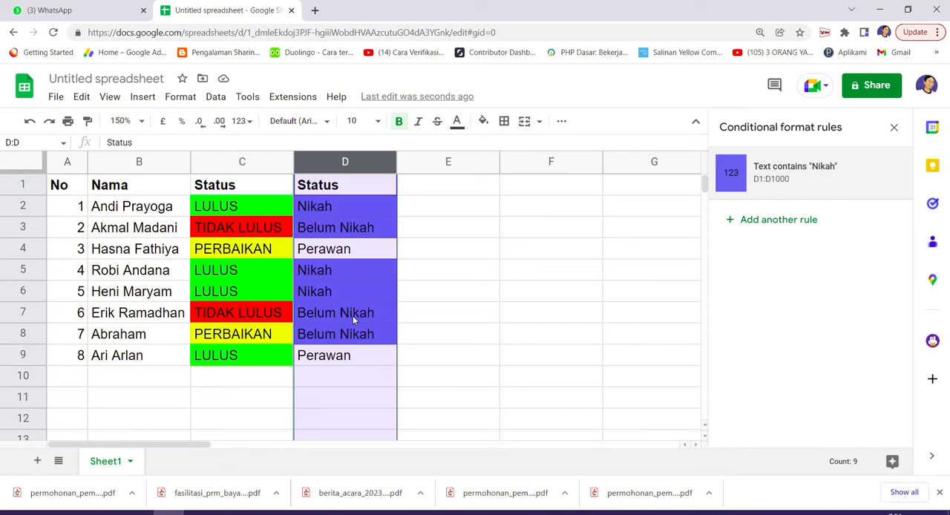
Change the Nikah rule's condition to Text is exactly and save the rule
{"action": "left_click", "coordinate": [813, 175]}
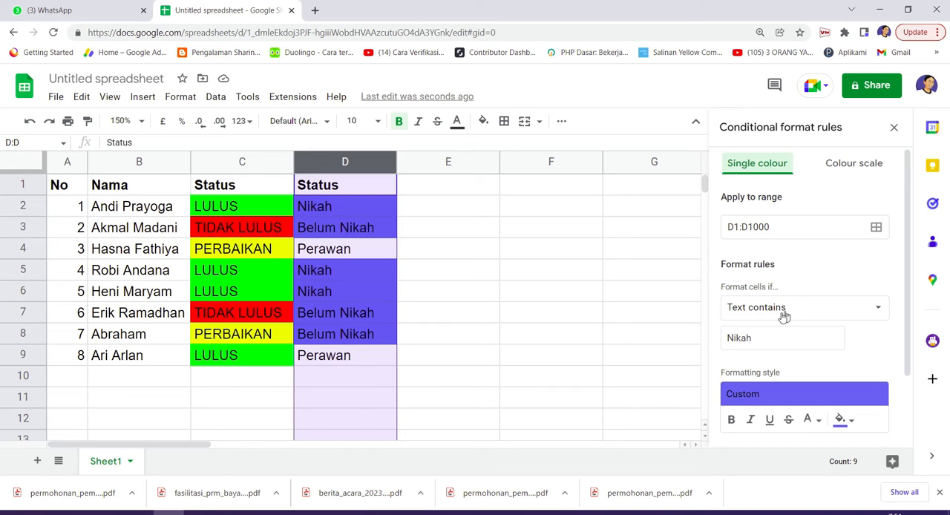
{"action": "left_click", "coordinate": [751, 315]}
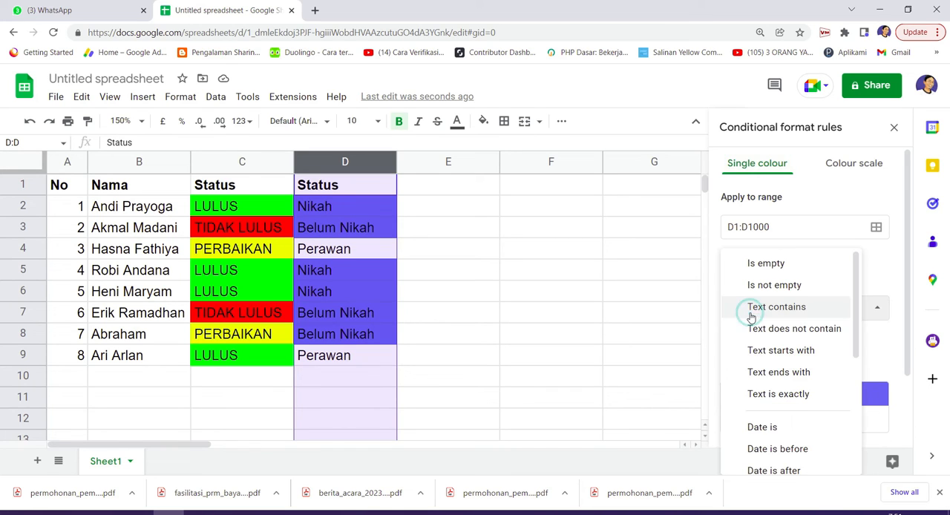
{"action": "left_click", "coordinate": [769, 397]}
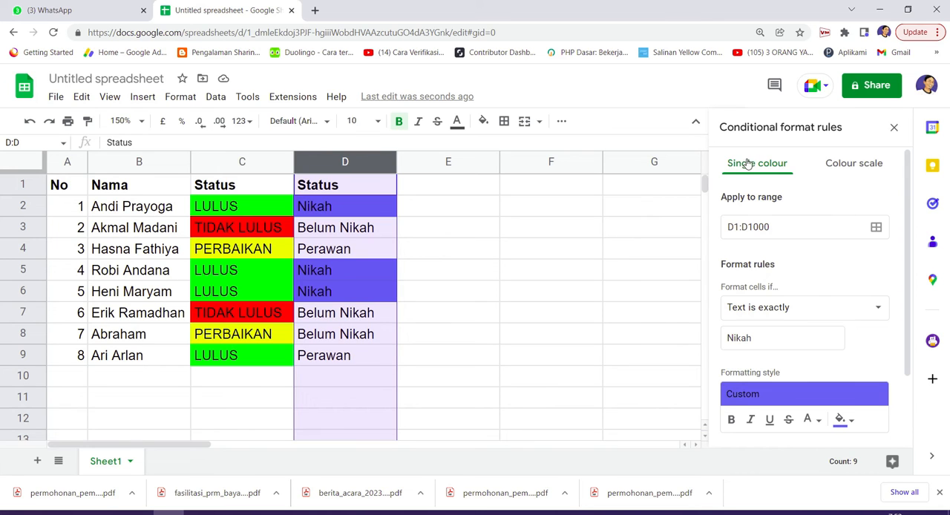
{"action": "scroll", "coordinate": [820, 301], "scroll_direction": "down", "scroll_amount": 1}
{"action": "scroll", "coordinate": [819, 301], "scroll_direction": "down", "scroll_amount": 3}
{"action": "left_click", "coordinate": [861, 383]}
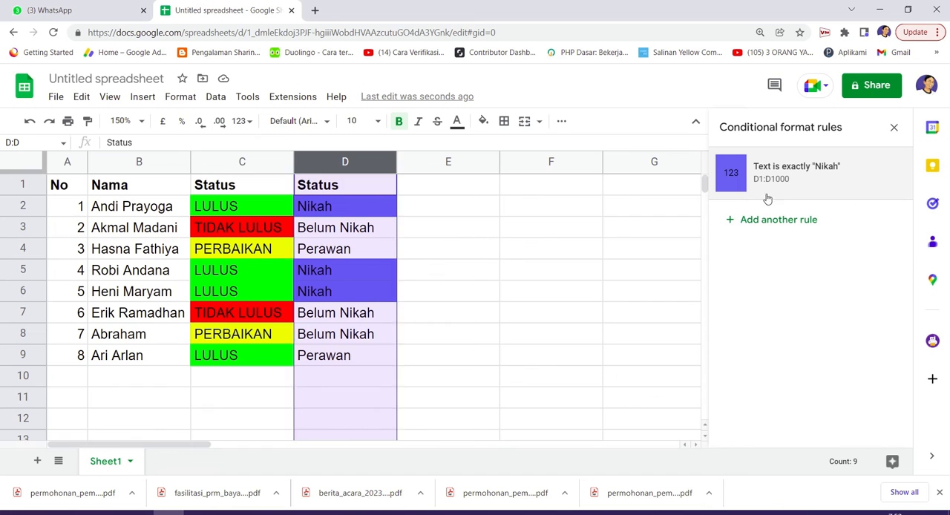
Add a column D rule that fills cells green when the text contains Belum Nikah
{"action": "left_click", "coordinate": [760, 220]}
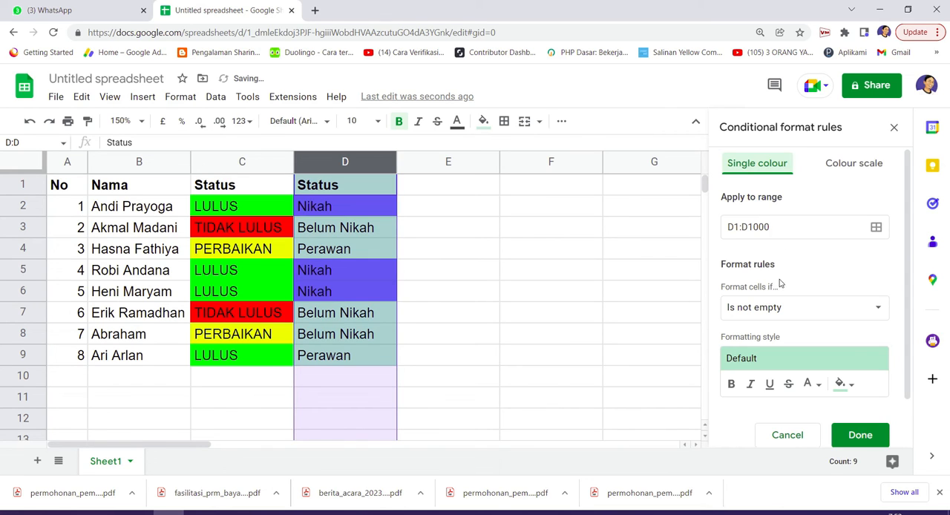
{"action": "left_click", "coordinate": [813, 306]}
{"action": "left_click", "coordinate": [800, 328]}
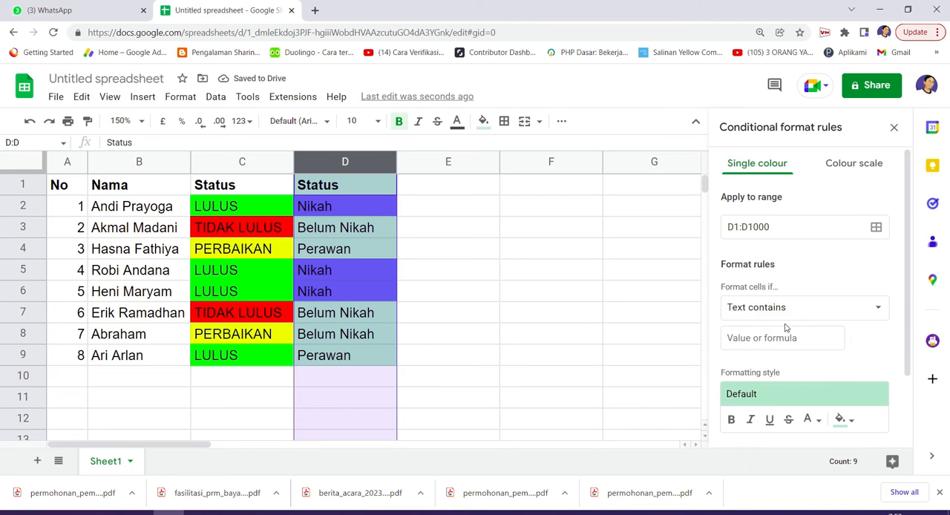
{"action": "left_click", "coordinate": [779, 329]}
{"action": "type", "text": "Belum Nika"}
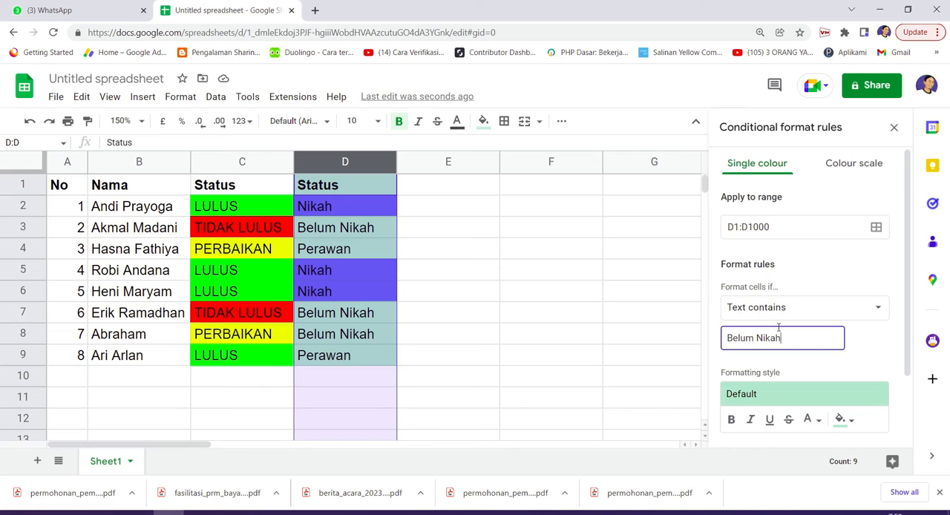
{"action": "type", "text": "h"}
{"action": "scroll", "coordinate": [825, 380], "scroll_direction": "down", "scroll_amount": 1}
{"action": "left_click", "coordinate": [844, 362]}
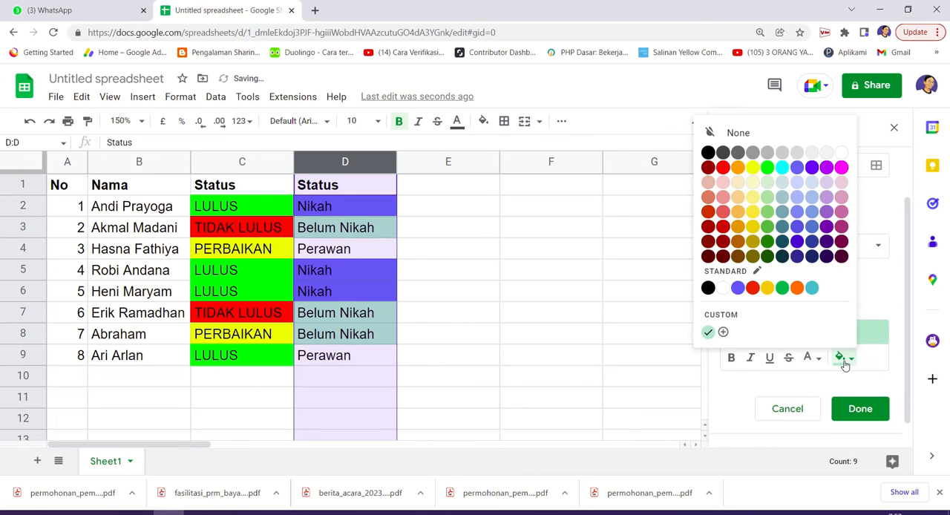
{"action": "left_click", "coordinate": [785, 294]}
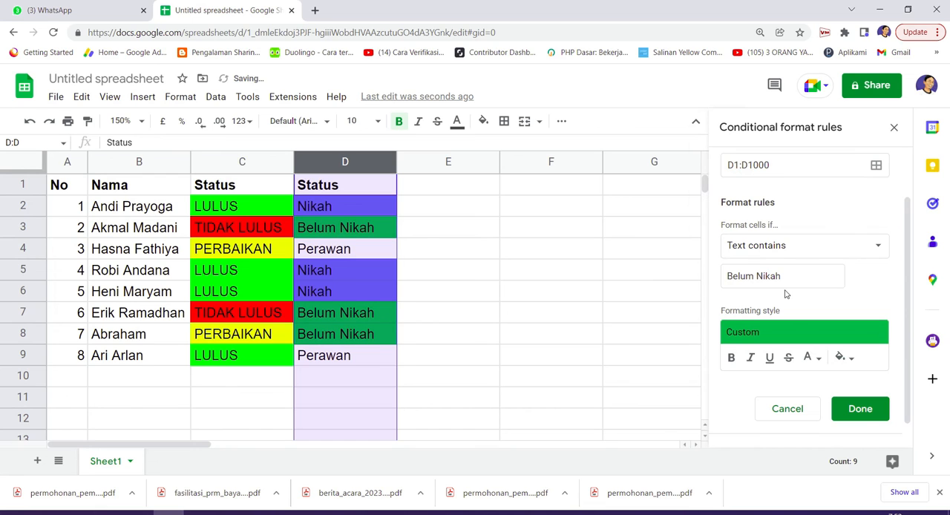
{"action": "left_click", "coordinate": [860, 409]}
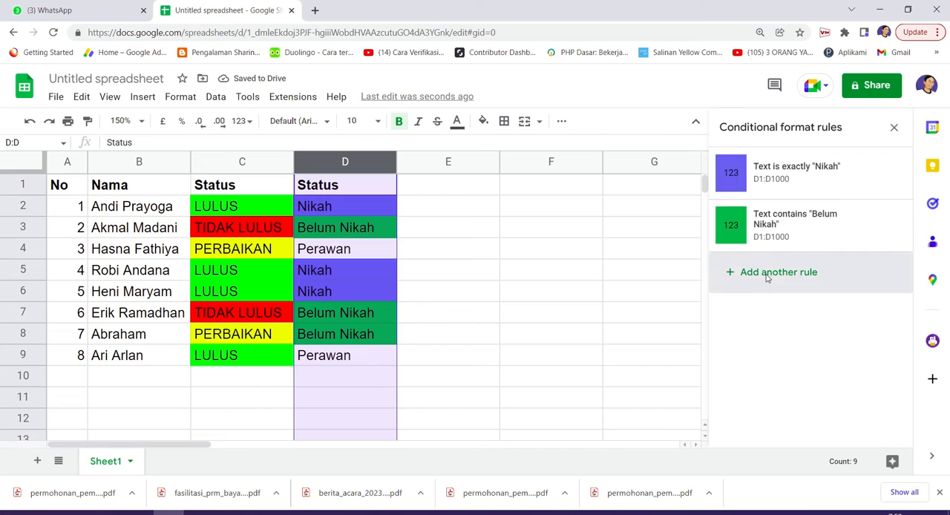
Add another column D rule with the condition Text contains Perawan
{"action": "left_click", "coordinate": [767, 274]}
{"action": "left_click", "coordinate": [798, 307]}
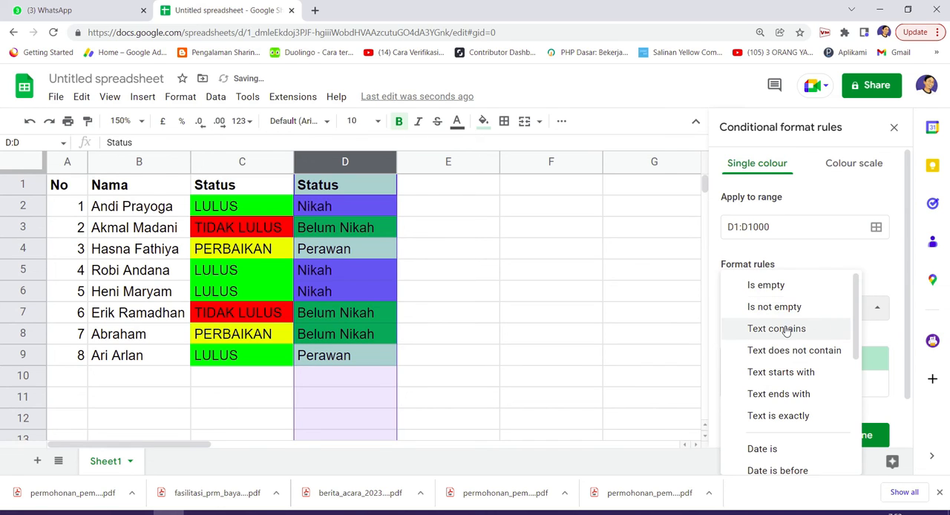
{"action": "left_click", "coordinate": [785, 332]}
{"action": "left_click", "coordinate": [786, 337]}
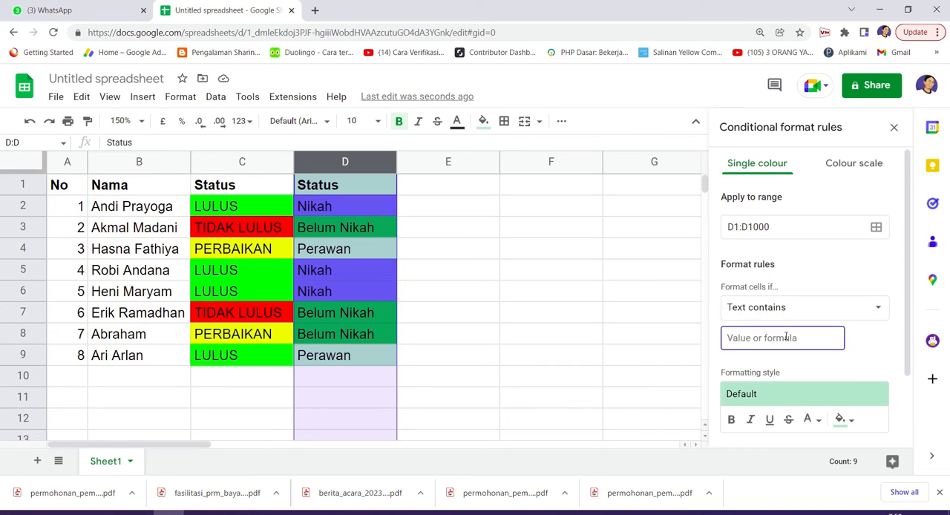
{"action": "type", "text": "Perawan"}
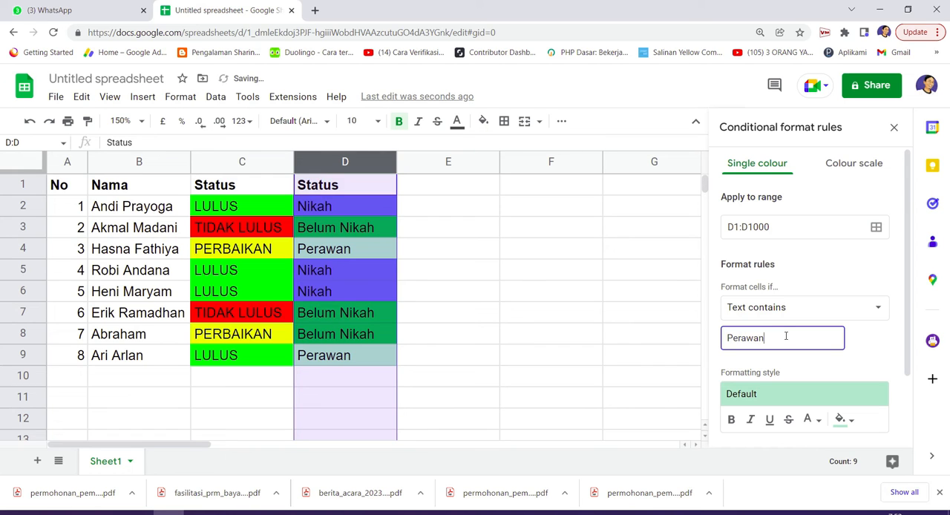
{"action": "scroll", "coordinate": [837, 398], "scroll_direction": "down", "scroll_amount": 1}
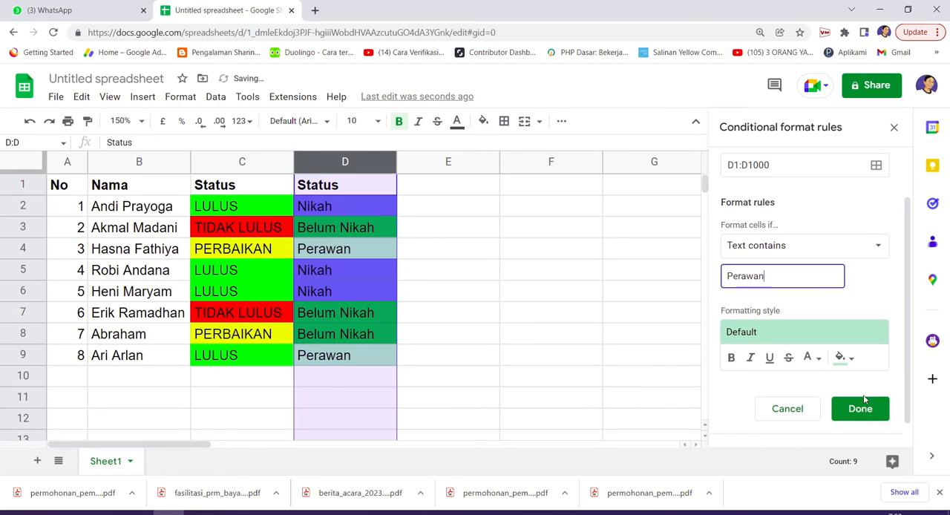
Set the Perawan rule's text colour to yellow
{"action": "left_click", "coordinate": [843, 365]}
{"action": "left_click", "coordinate": [808, 357]}
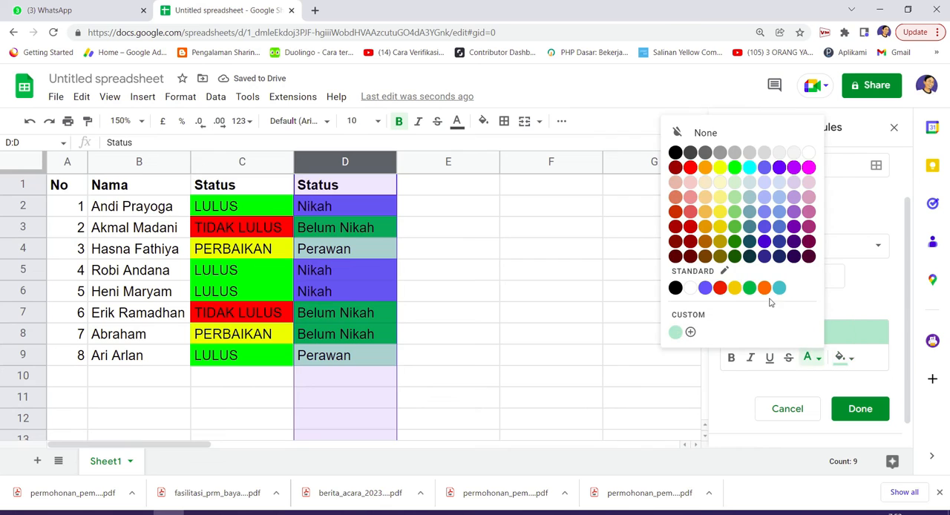
{"action": "left_click", "coordinate": [732, 286]}
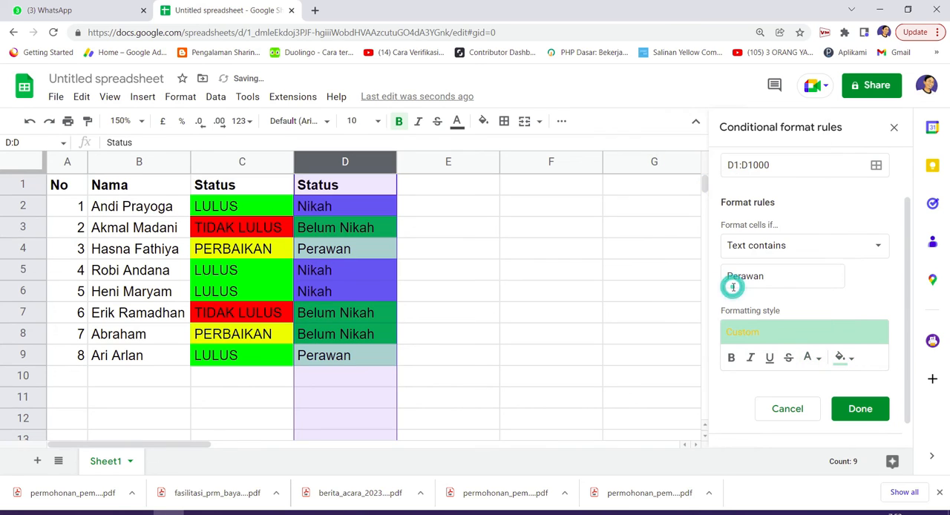
{"action": "left_click", "coordinate": [841, 359]}
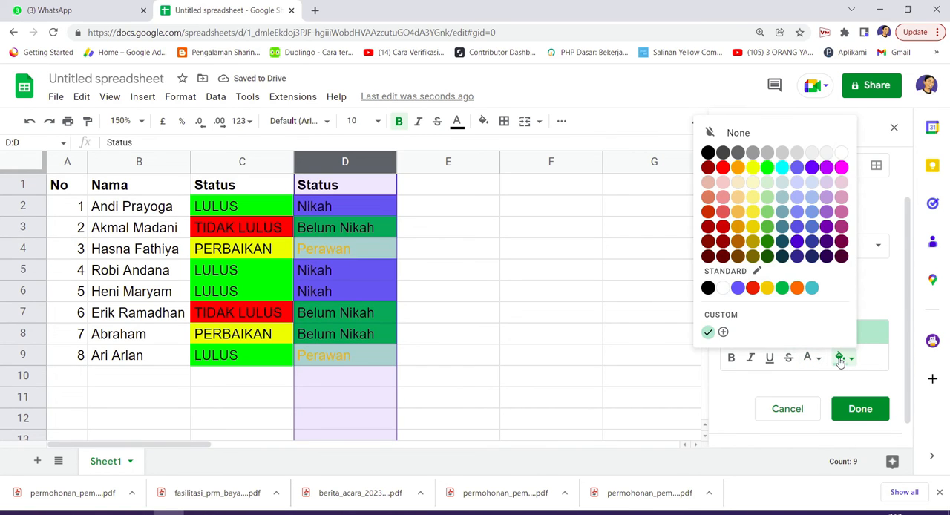
{"action": "left_click", "coordinate": [841, 359]}
{"action": "scroll", "coordinate": [828, 307], "scroll_direction": "up", "scroll_amount": 2}
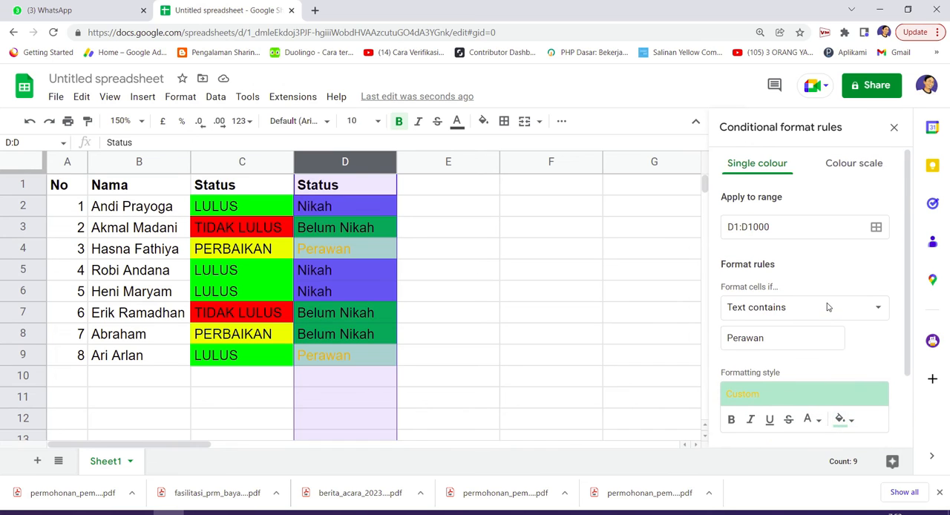
{"action": "scroll", "coordinate": [827, 307], "scroll_direction": "down", "scroll_amount": 2}
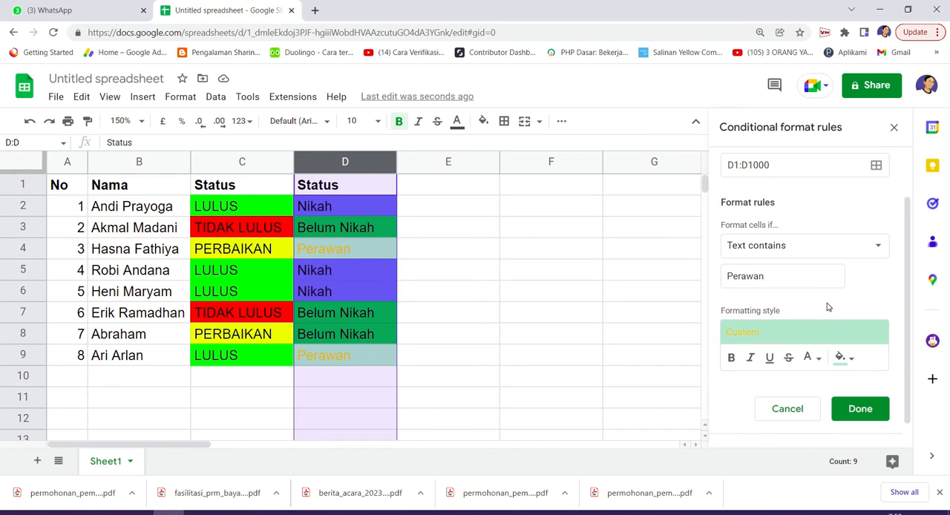
Give the Perawan rule a yellow fill with black, non-bold text and save it
{"action": "left_click", "coordinate": [851, 362]}
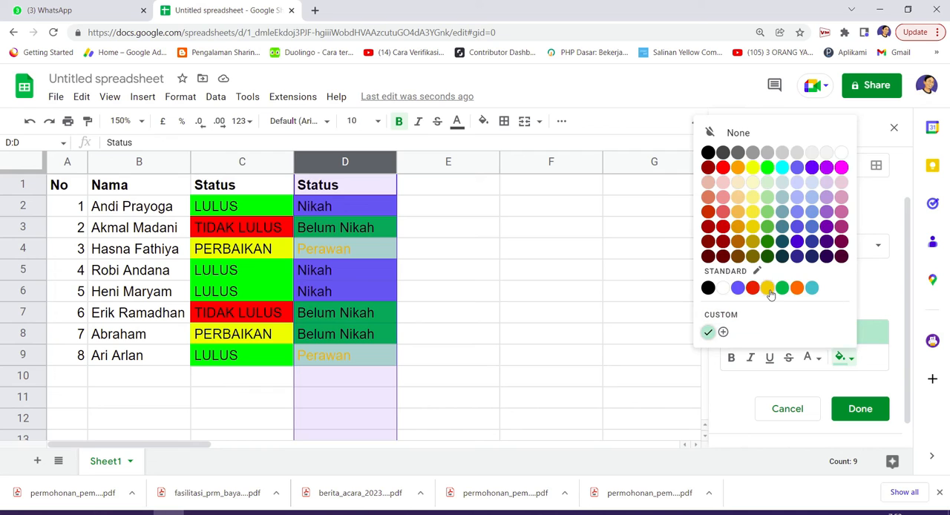
{"action": "left_click", "coordinate": [771, 293]}
{"action": "left_click", "coordinate": [811, 358]}
{"action": "left_click", "coordinate": [811, 358]}
{"action": "left_click", "coordinate": [810, 357]}
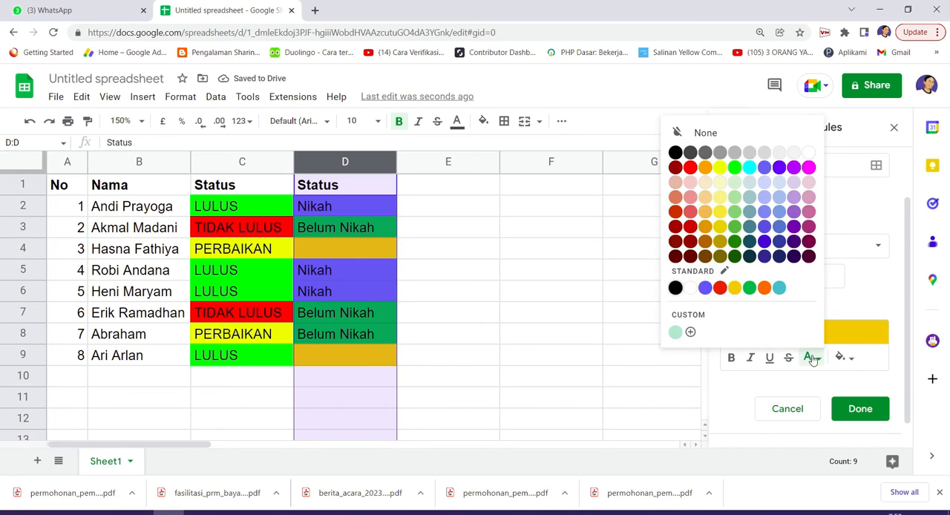
{"action": "left_click", "coordinate": [675, 152]}
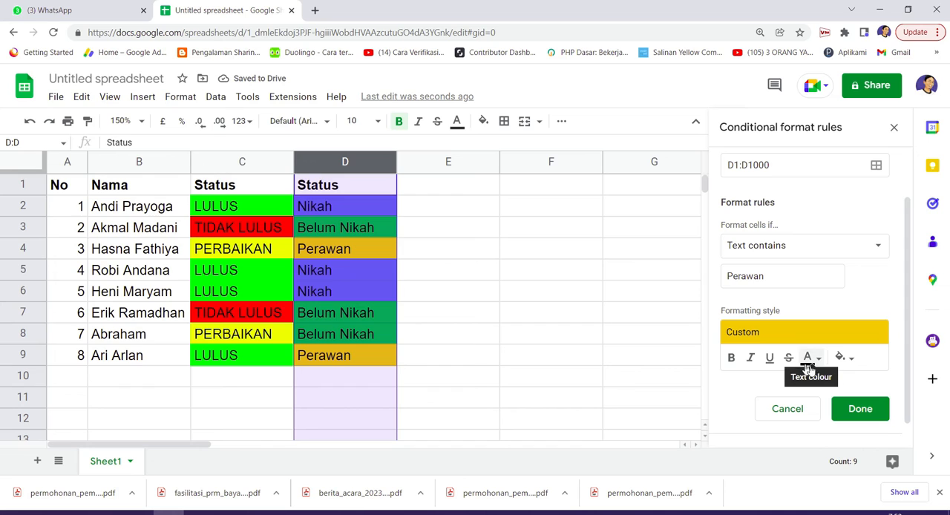
{"action": "left_click", "coordinate": [728, 358]}
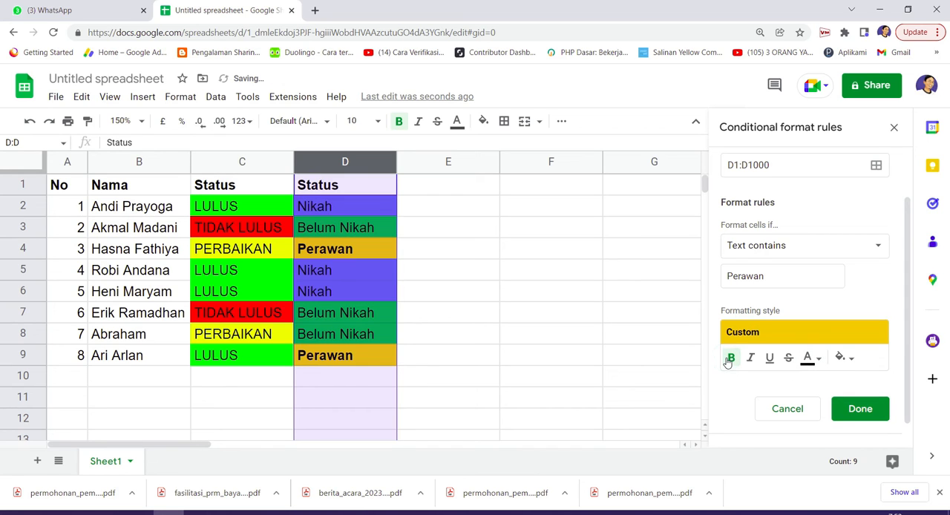
{"action": "left_click", "coordinate": [728, 357]}
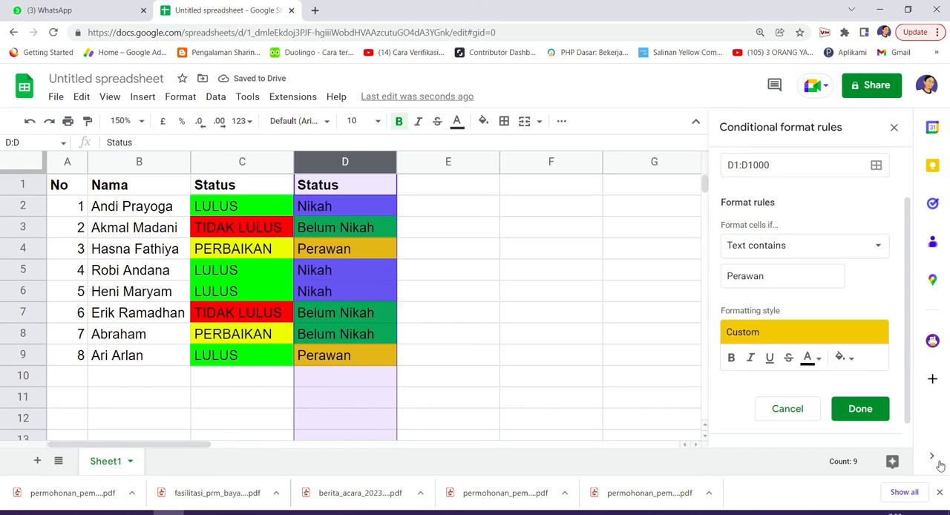
{"action": "left_click", "coordinate": [860, 409]}
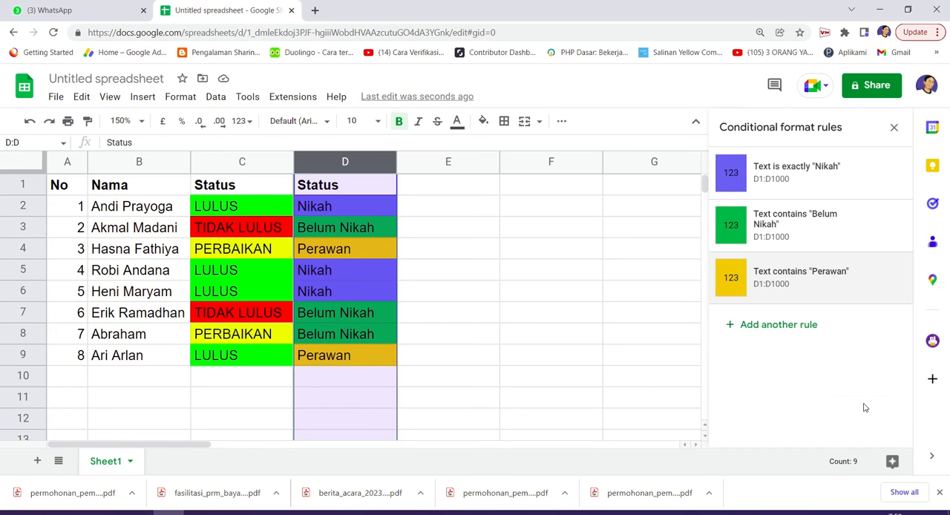
Start a new entry in row 10 with 9 in the No column and the person's name in the Nama column
{"action": "left_click", "coordinate": [460, 298]}
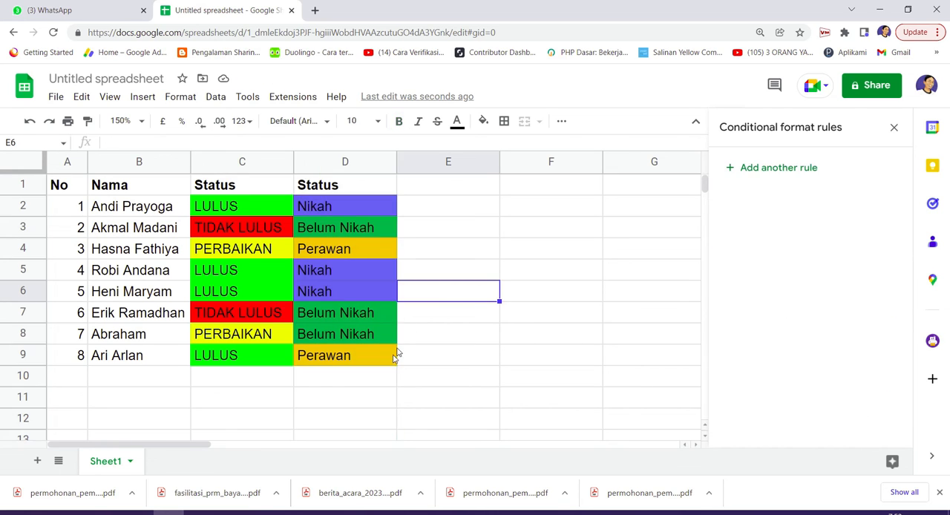
{"action": "left_click", "coordinate": [74, 362]}
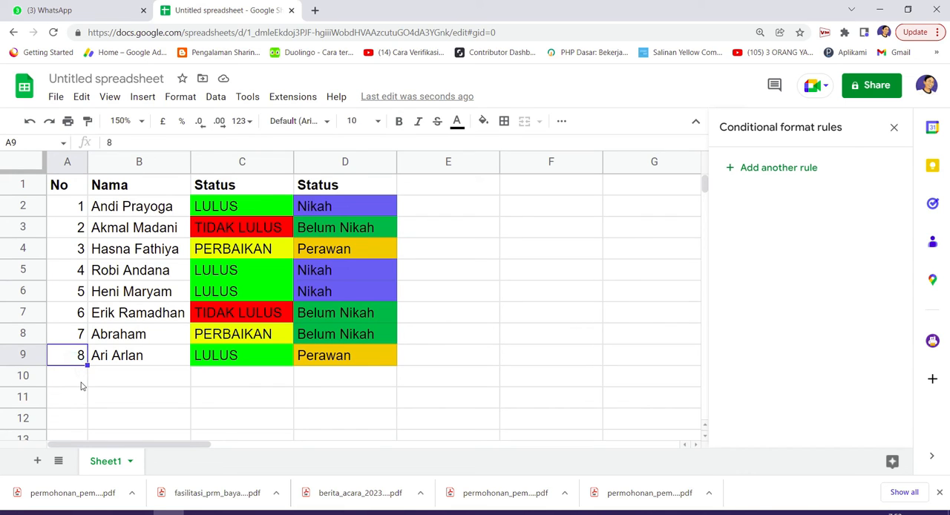
{"action": "left_click", "coordinate": [82, 382]}
{"action": "type", "text": "9"}
{"action": "key", "text": "Tab"}
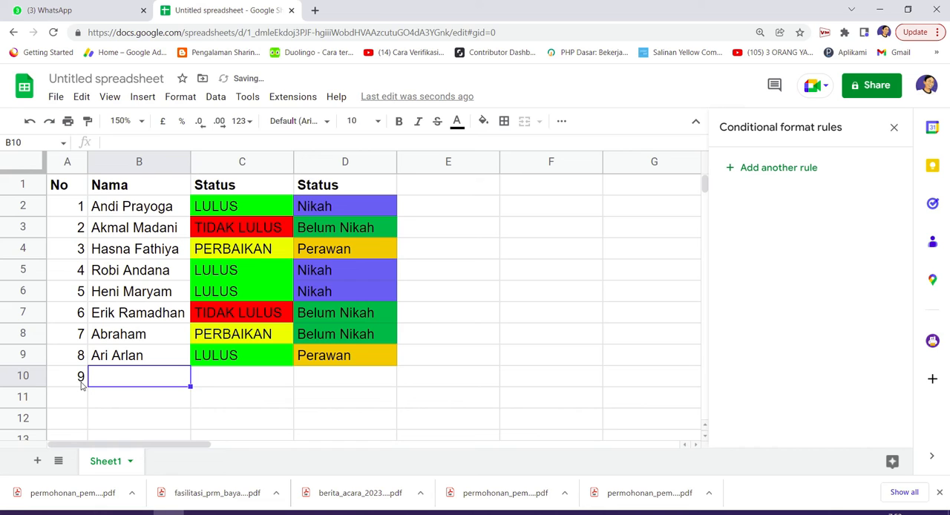
{"action": "type", "text": "Budi"}
{"action": "key", "text": "Tab"}
{"action": "key", "text": "Tab"}
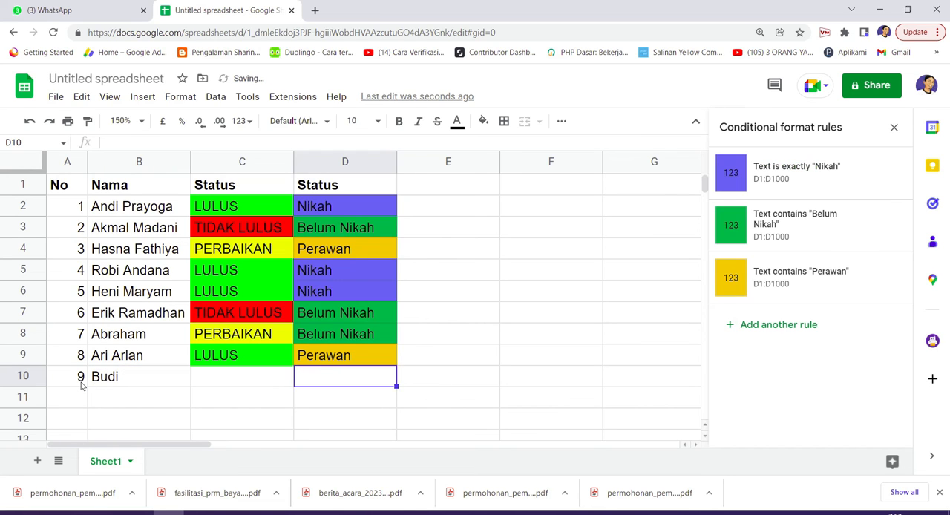
Fill the second Status column's cells D10 to D13 with Nikah, Nikah, Belum Nikah and Perawan
{"action": "type", "text": "Nikah"}
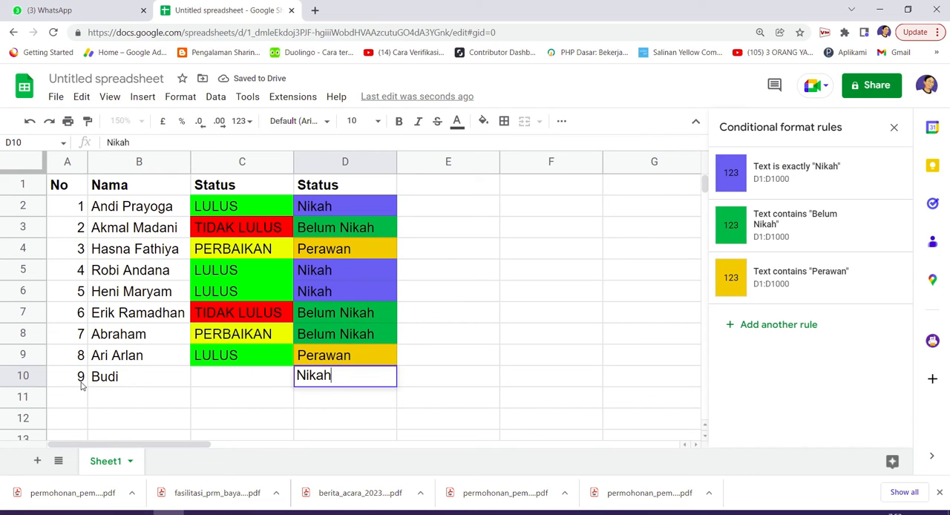
{"action": "key", "text": "Return"}
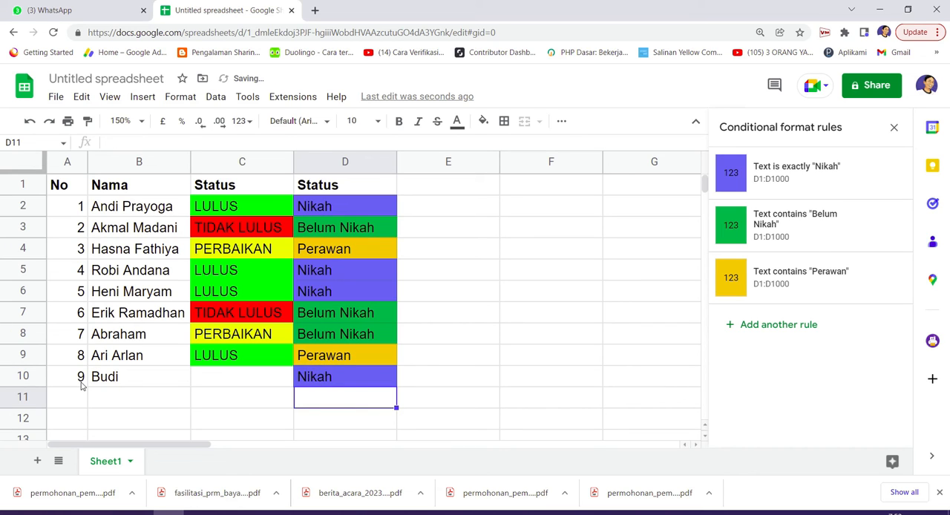
{"action": "type", "text": "Nikah"}
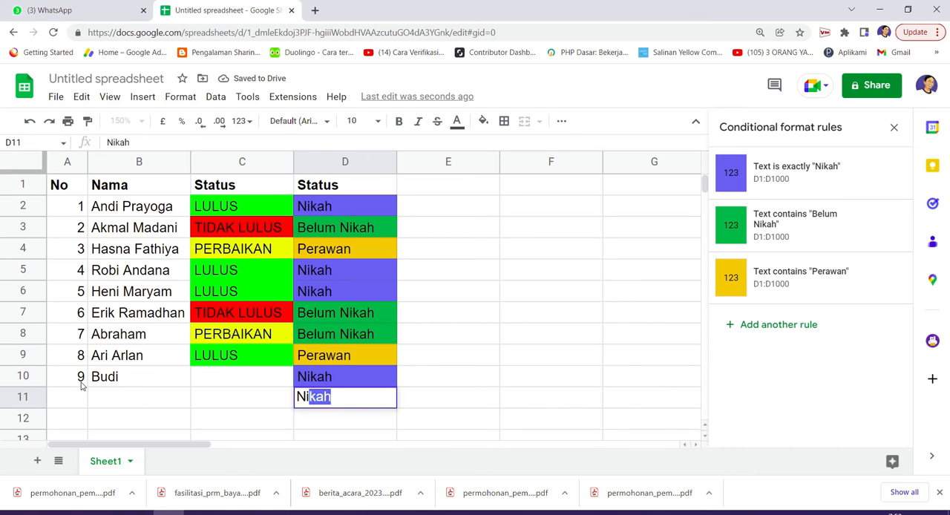
{"action": "key", "text": "Return"}
{"action": "type", "text": "Belum"}
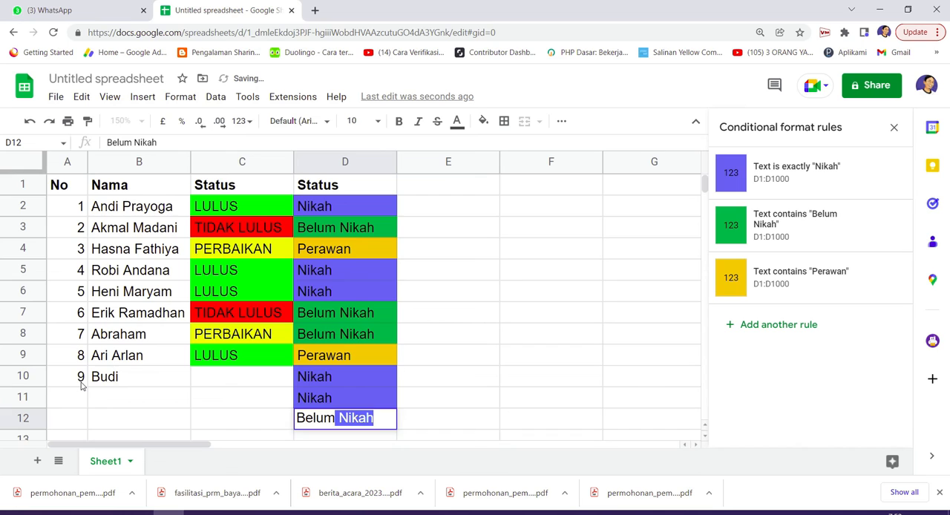
{"action": "key", "text": "Return"}
{"action": "type", "text": "Perawan"}
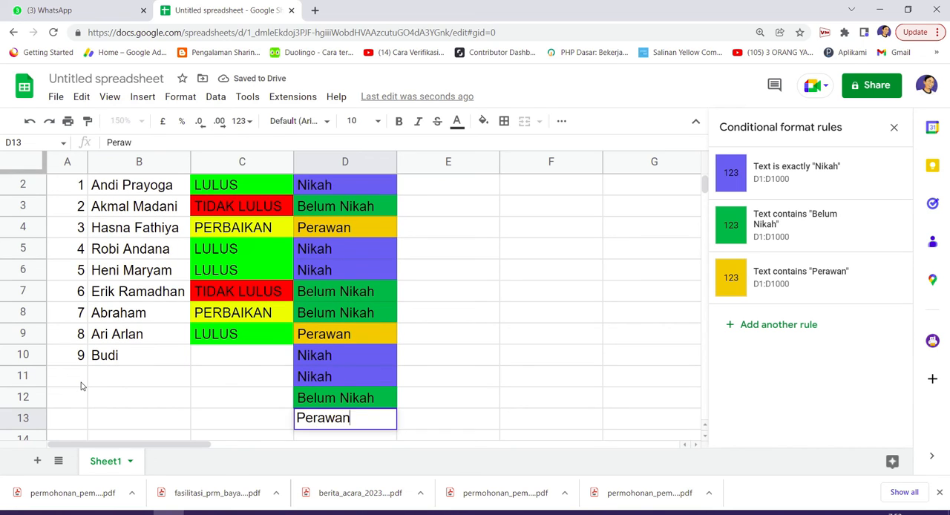
{"action": "key", "text": "Return"}
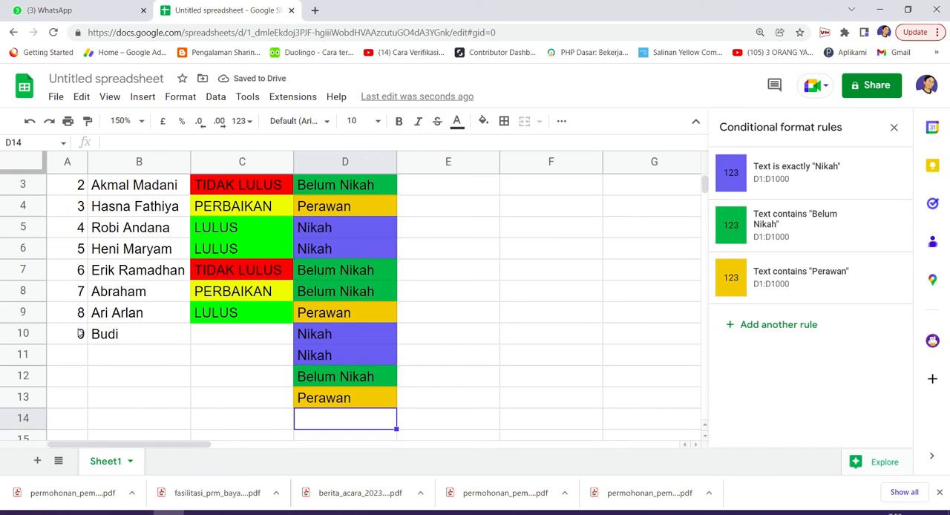
{"action": "scroll", "coordinate": [286, 341], "scroll_direction": "up", "scroll_amount": 1}
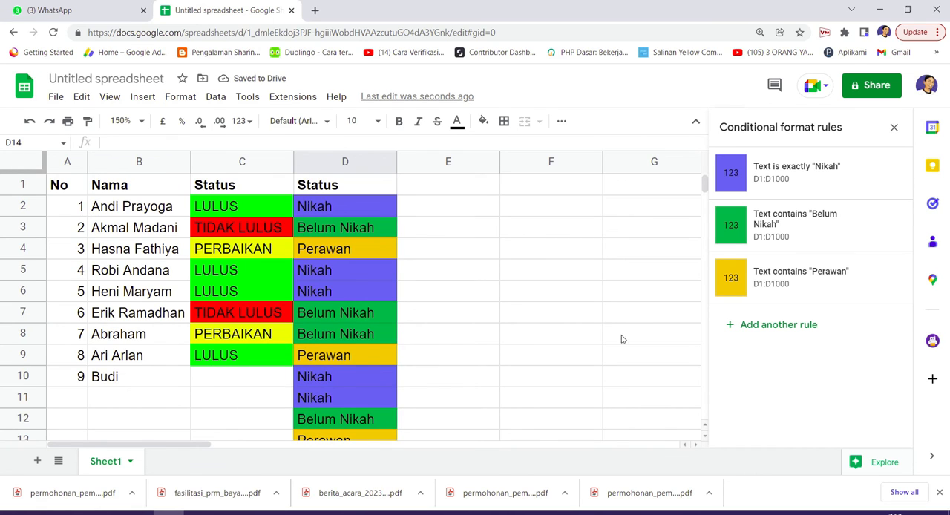
{"action": "left_click", "coordinate": [445, 204]}
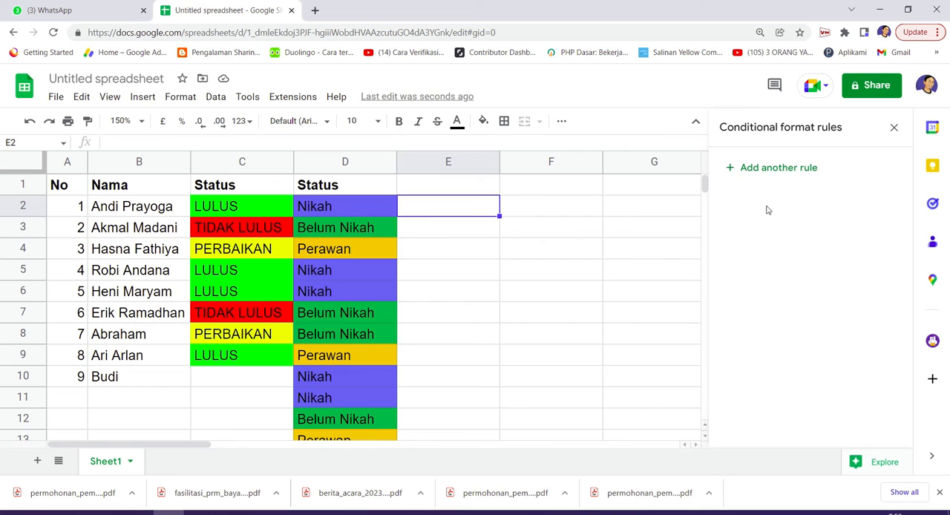
{"action": "left_click", "coordinate": [770, 174]}
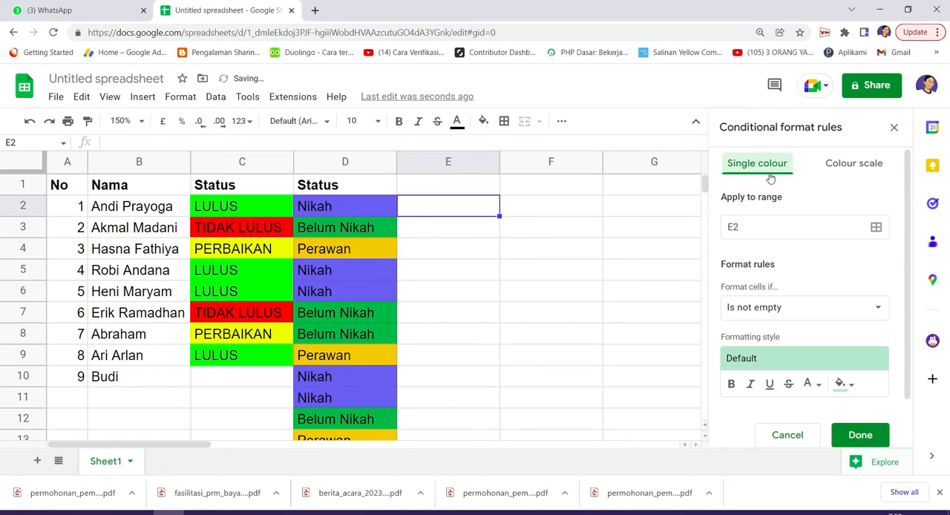
{"action": "left_click", "coordinate": [873, 315]}
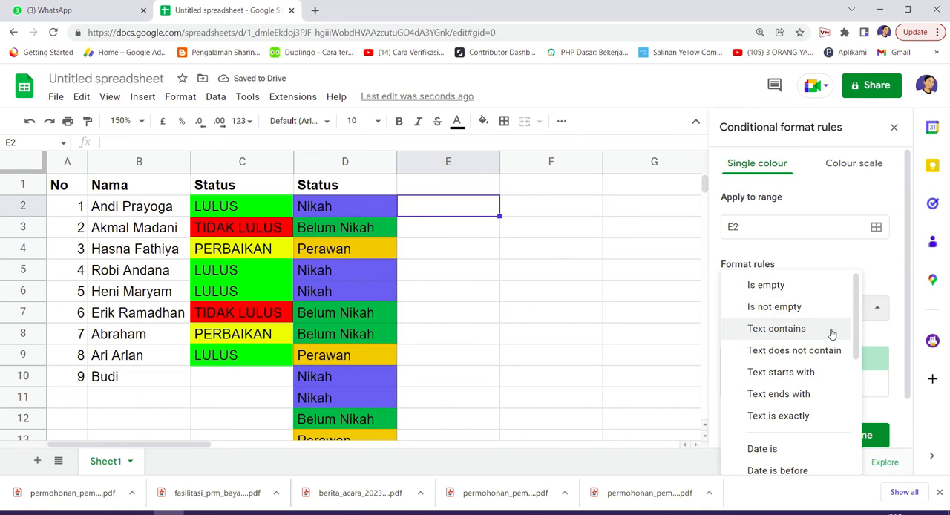
{"action": "scroll", "coordinate": [824, 349], "scroll_direction": "down", "scroll_amount": 1}
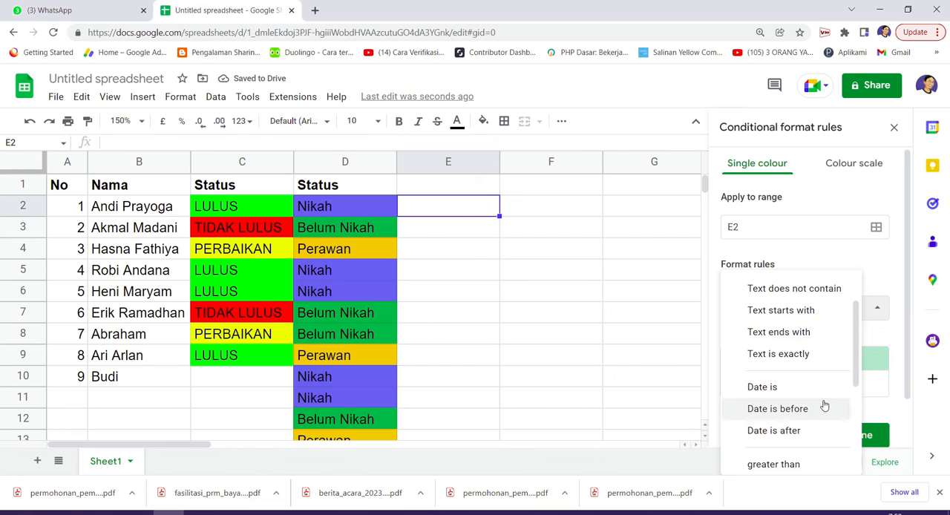
{"action": "scroll", "coordinate": [820, 403], "scroll_direction": "down", "scroll_amount": 1}
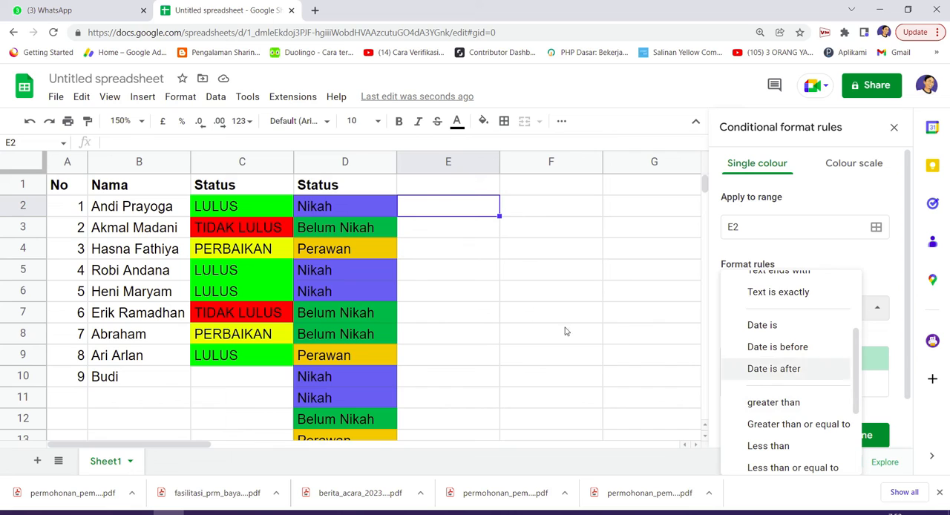
Enter 10, 20, 30, 40, 40, 20, 5 and 100 in cells E2 to E9, and discard the unsaved rule for E2
{"action": "left_click", "coordinate": [473, 210]}
{"action": "type", "text": "10"}
{"action": "key", "text": "Return"}
{"action": "type", "text": "20"}
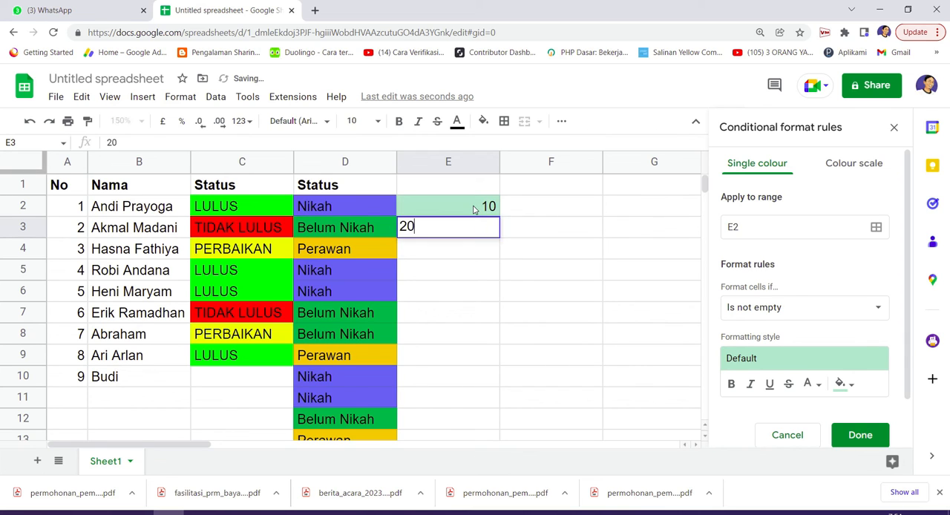
{"action": "key", "text": "Return"}
{"action": "type", "text": "2"}
{"action": "key", "text": "BackSpace"}
{"action": "type", "text": "30"}
{"action": "key", "text": "Return"}
{"action": "type", "text": "40"}
{"action": "key", "text": "Return"}
{"action": "type", "text": "40"}
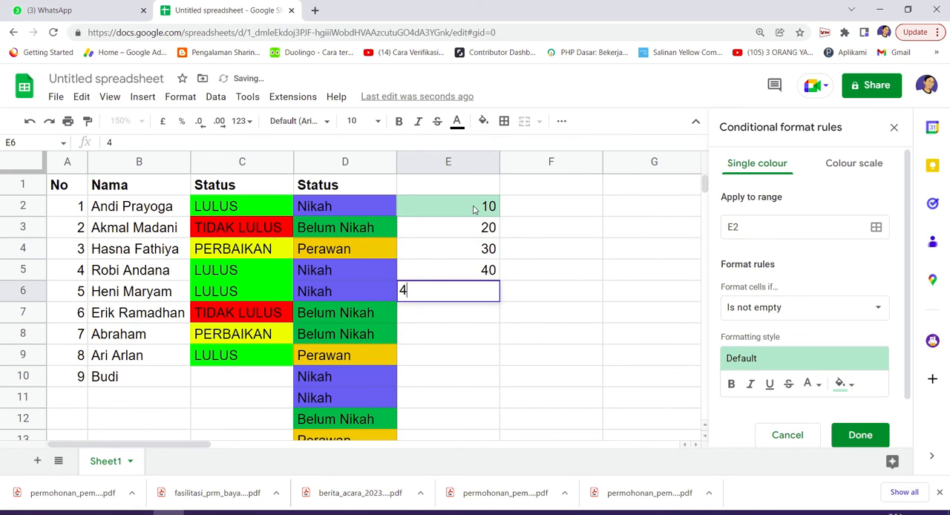
{"action": "key", "text": "Return"}
{"action": "type", "text": "20"}
{"action": "key", "text": "Return"}
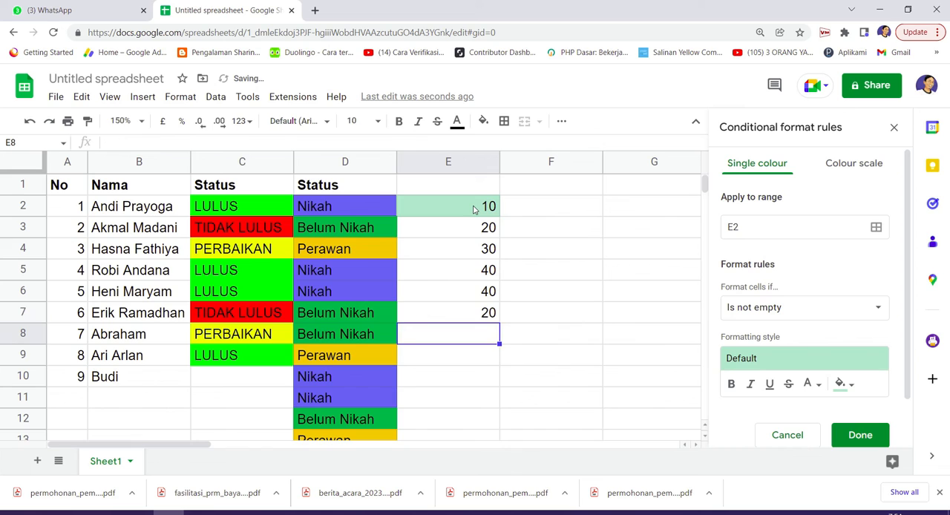
{"action": "type", "text": "5"}
{"action": "key", "text": "Return"}
{"action": "type", "text": "100"}
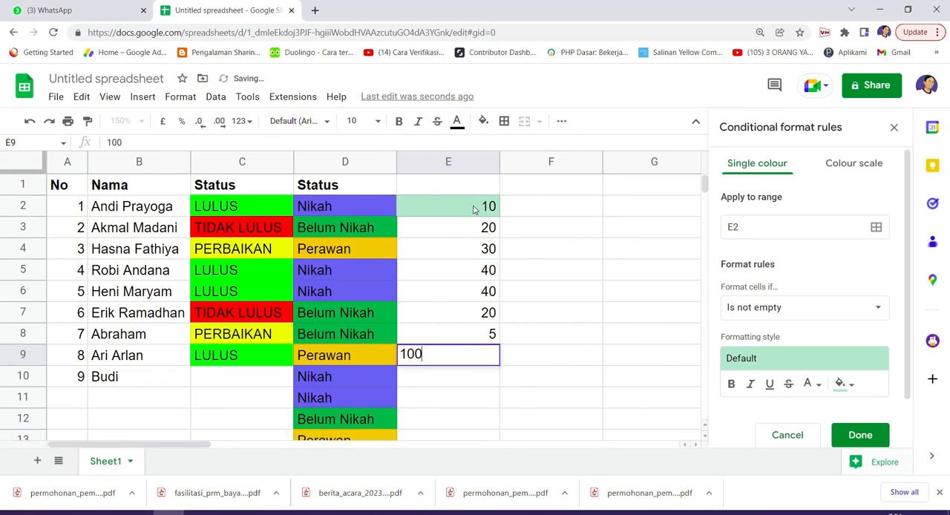
{"action": "key", "text": "Return"}
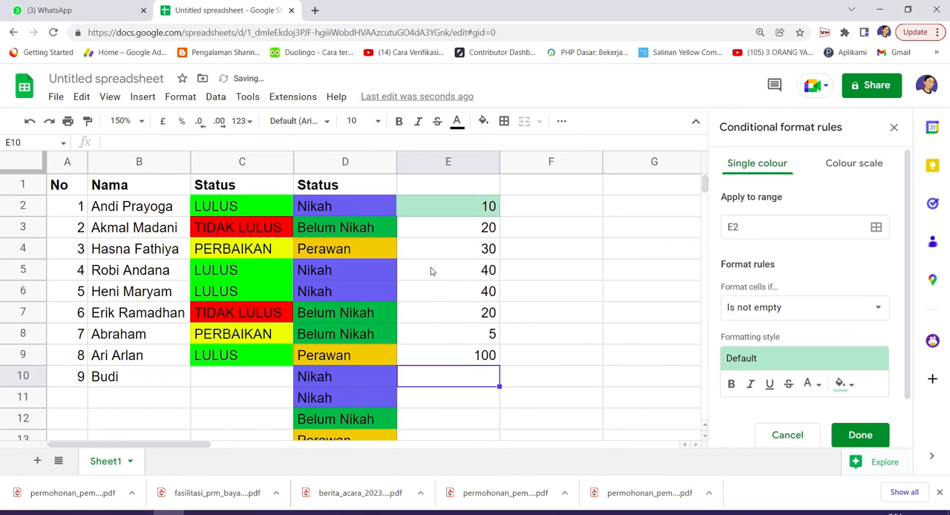
{"action": "left_click", "coordinate": [796, 434]}
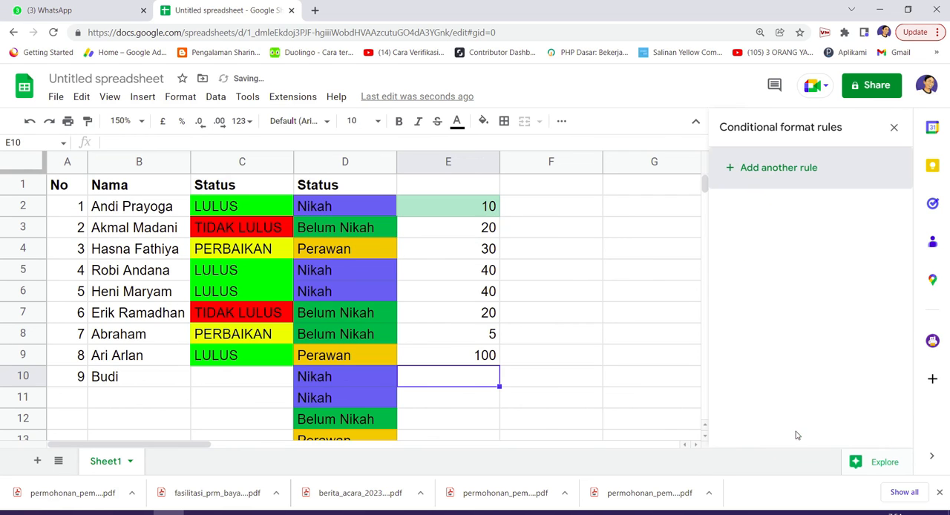
Add a conditional format rule for the whole of column E with the condition greater than
{"action": "left_click", "coordinate": [439, 165]}
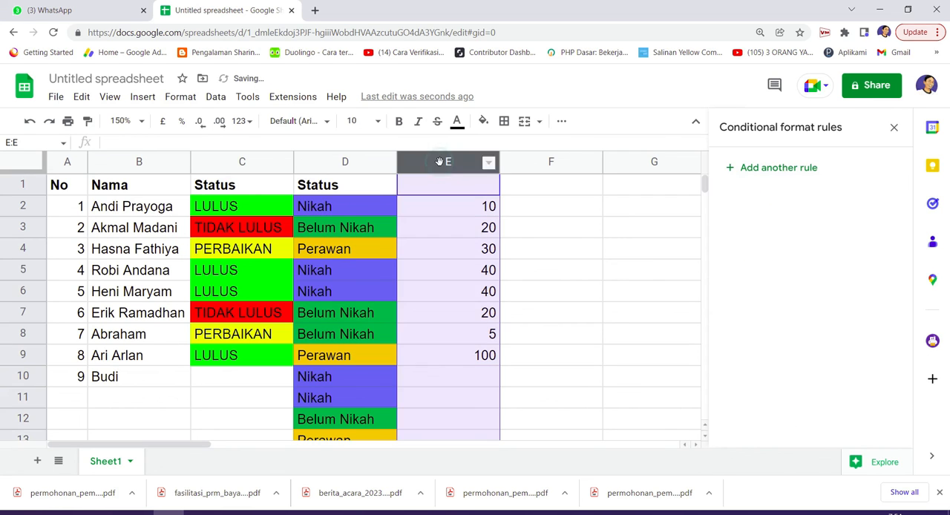
{"action": "left_click", "coordinate": [800, 166]}
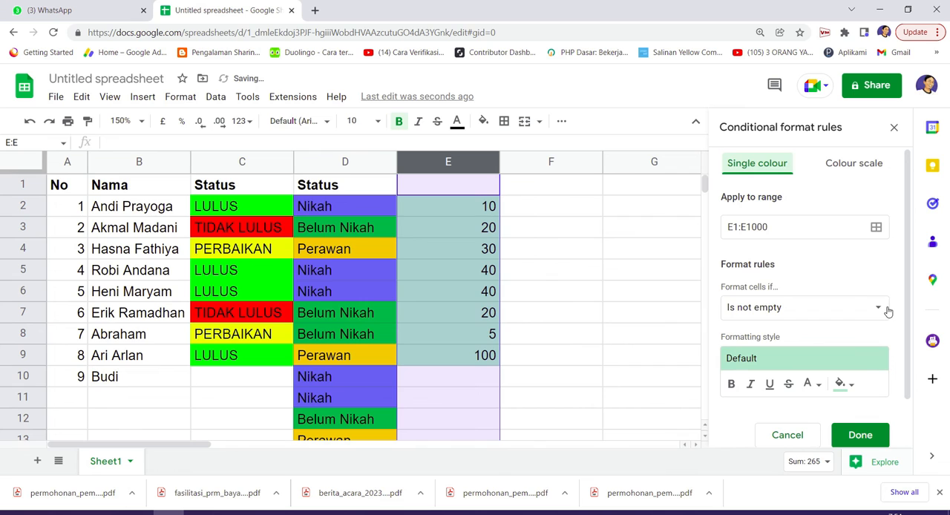
{"action": "left_click", "coordinate": [884, 310]}
{"action": "scroll", "coordinate": [885, 312], "scroll_direction": "down", "scroll_amount": 1}
{"action": "scroll", "coordinate": [825, 400], "scroll_direction": "down", "scroll_amount": 1}
{"action": "scroll", "coordinate": [825, 399], "scroll_direction": "down", "scroll_amount": 1}
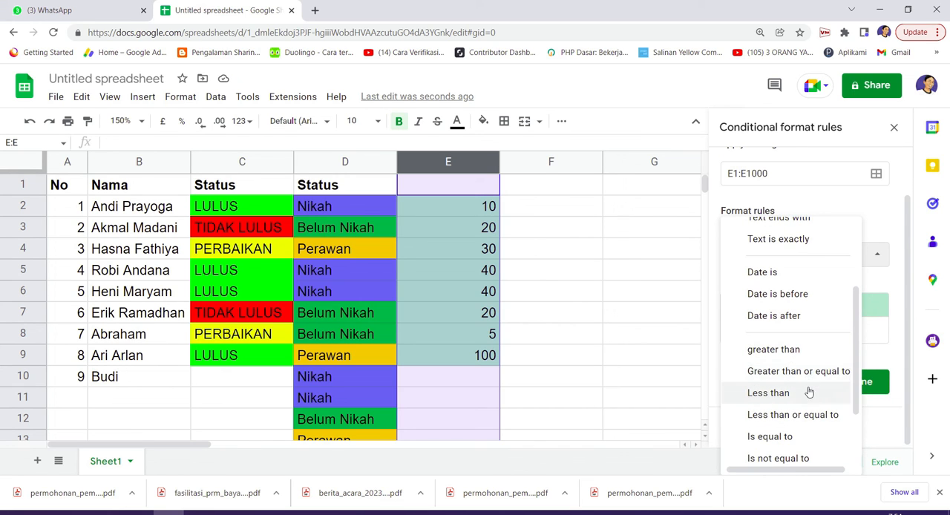
{"action": "left_click", "coordinate": [792, 353]}
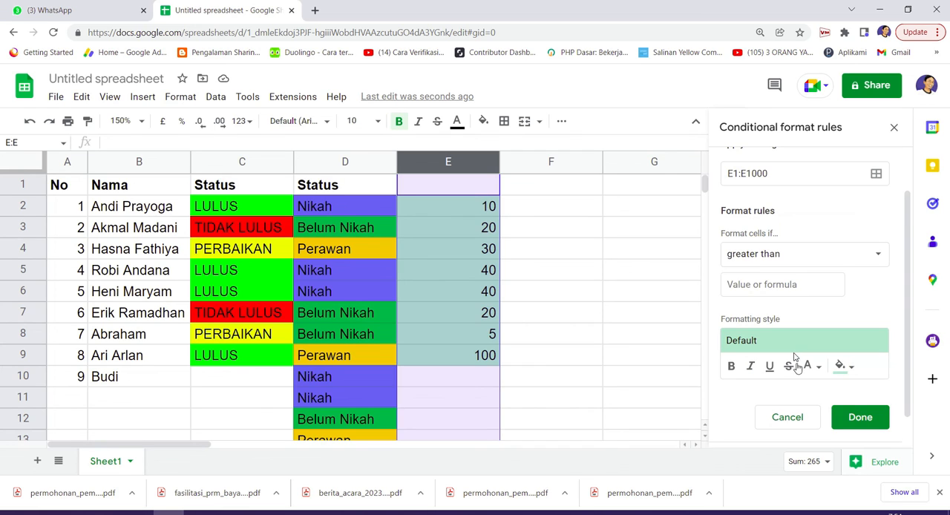
Set the column E rule's comparison value to 50 and make its formatted text bold
{"action": "left_click", "coordinate": [782, 286]}
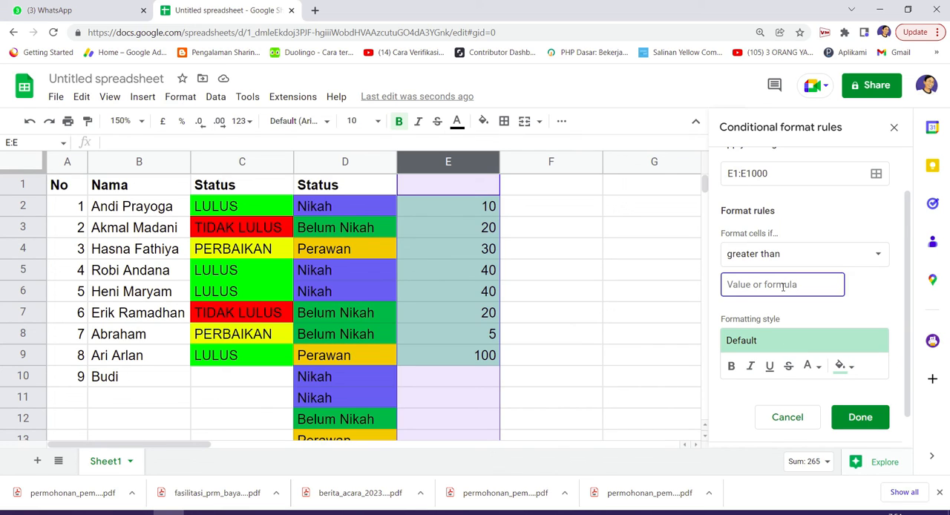
{"action": "type", "text": "50"}
{"action": "left_click", "coordinate": [729, 369]}
{"action": "left_click", "coordinate": [730, 369]}
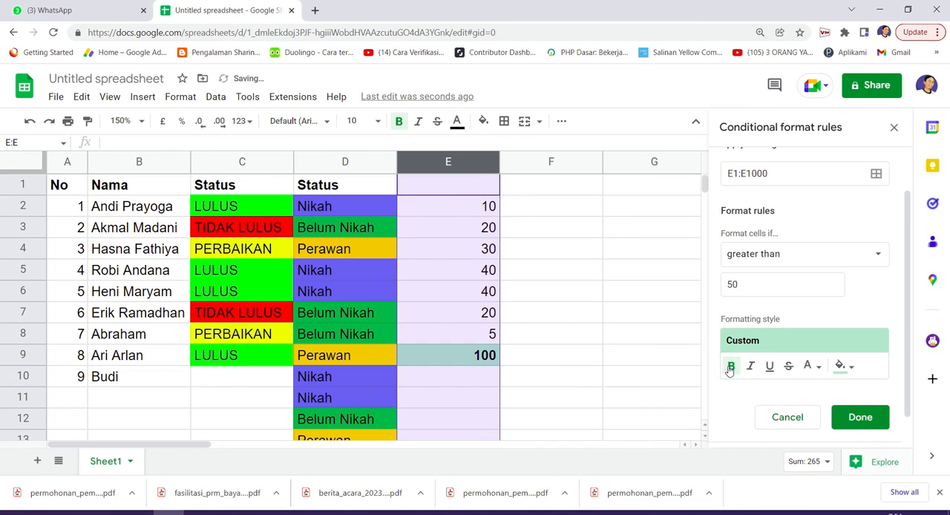
Set the column E rule's comparison value to 35, underline its formatted text and save the rule
{"action": "double_click", "coordinate": [751, 283]}
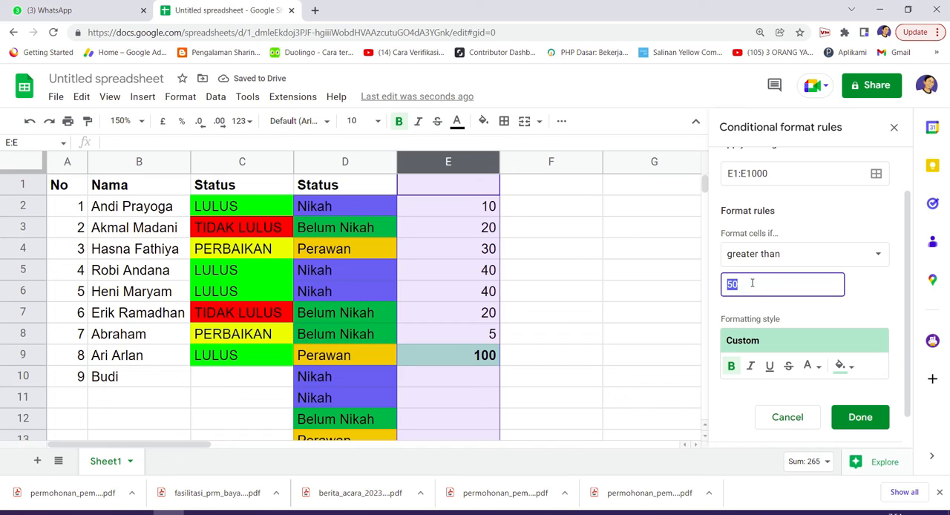
{"action": "type", "text": "5"}
{"action": "key", "text": "BackSpace"}
{"action": "type", "text": "34"}
{"action": "key", "text": "BackSpace"}
{"action": "type", "text": "5"}
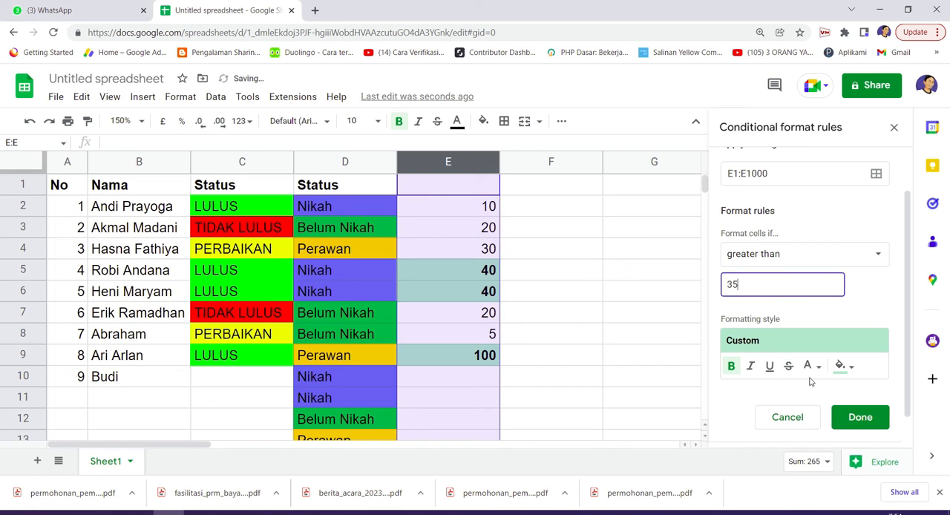
{"action": "left_click", "coordinate": [769, 366]}
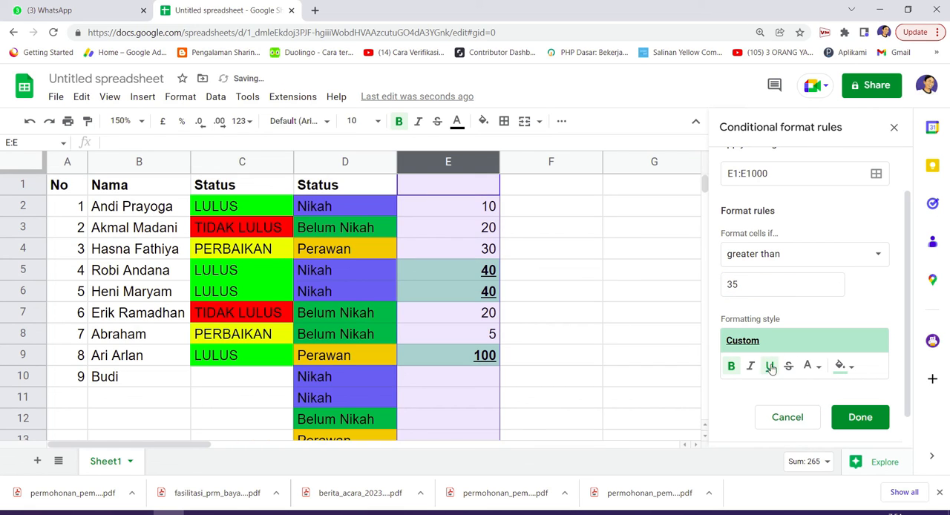
{"action": "left_click", "coordinate": [860, 417]}
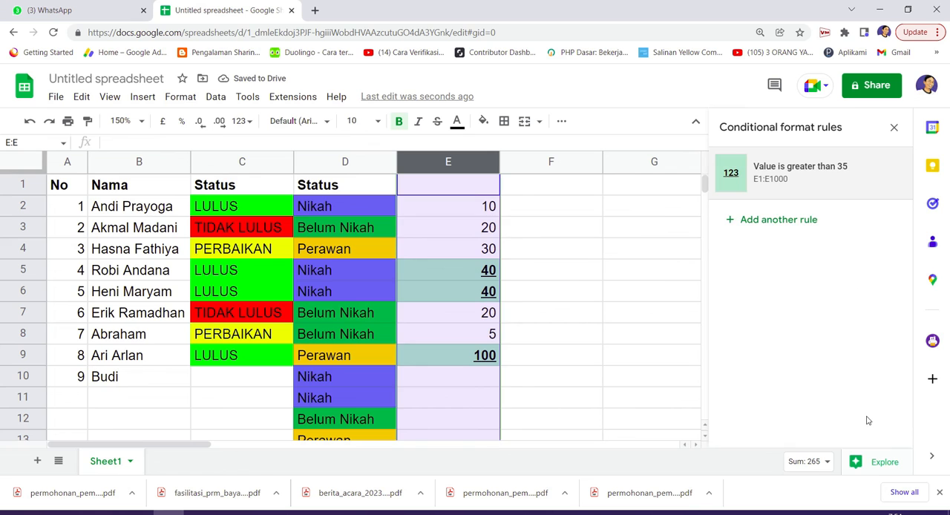
Test the column E rule by entering 50, 25 and 90 in cells E10 to E12
{"action": "left_click", "coordinate": [592, 291]}
{"action": "scroll", "coordinate": [467, 256], "scroll_direction": "down", "scroll_amount": 1}
{"action": "scroll", "coordinate": [476, 308], "scroll_direction": "up", "scroll_amount": 1}
{"action": "left_click", "coordinate": [465, 380]}
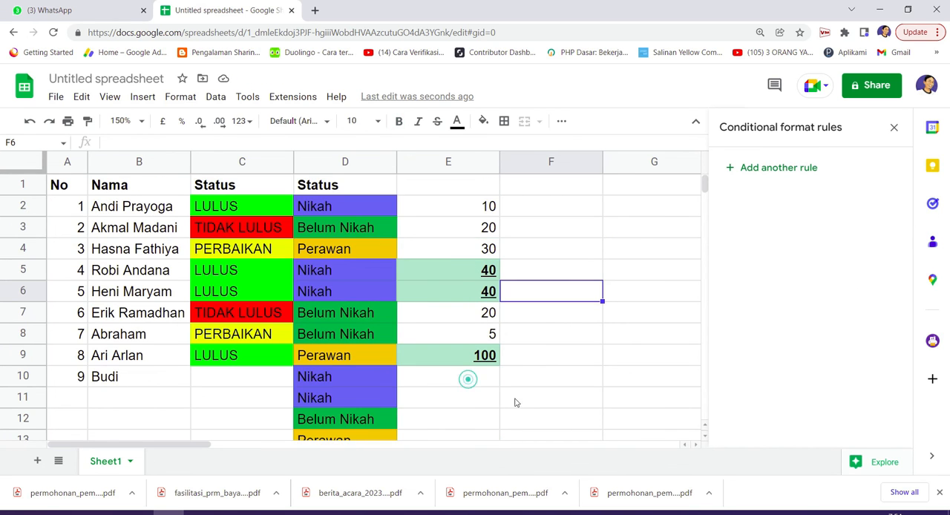
{"action": "type", "text": "50"}
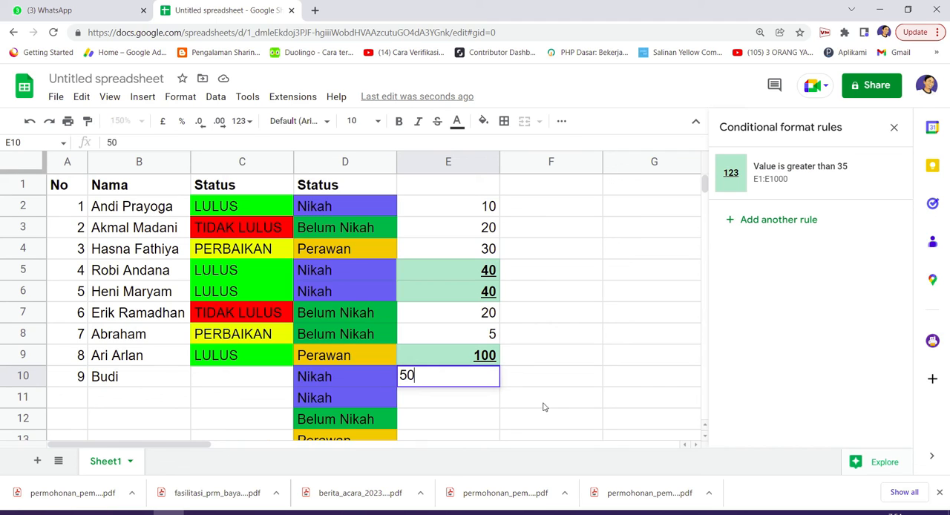
{"action": "key", "text": "Return"}
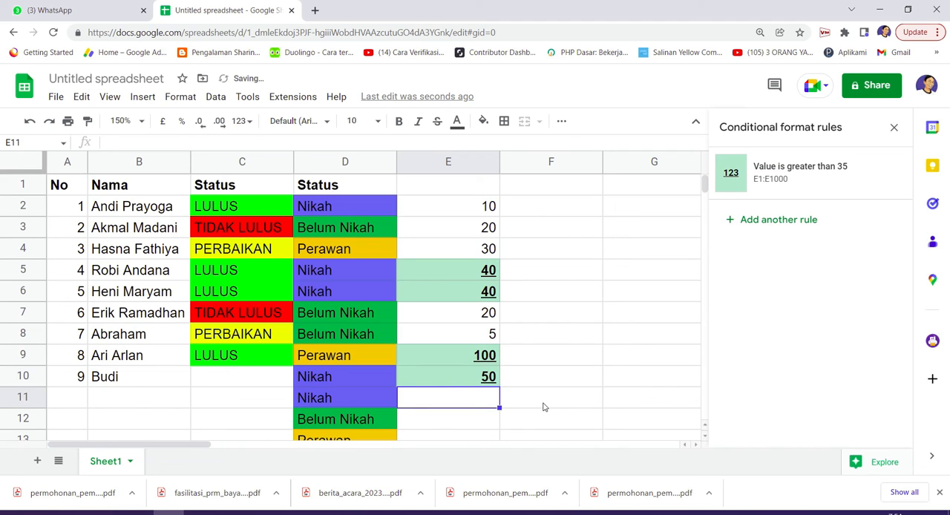
{"action": "type", "text": "25"}
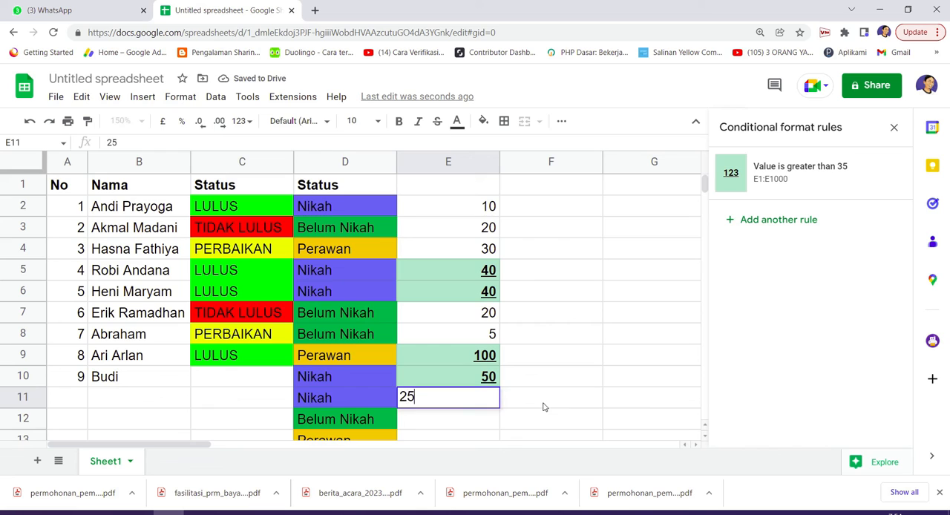
{"action": "key", "text": "Return"}
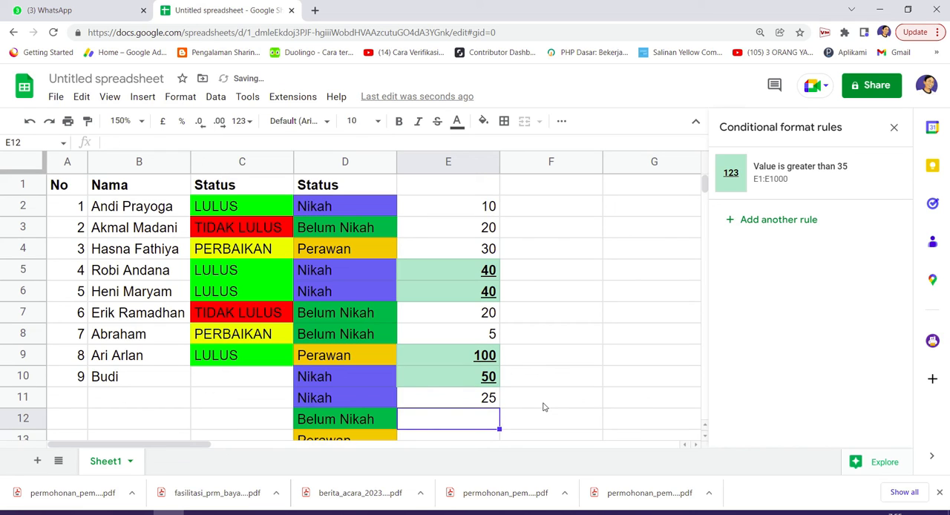
{"action": "type", "text": "90"}
{"action": "key", "text": "Return"}
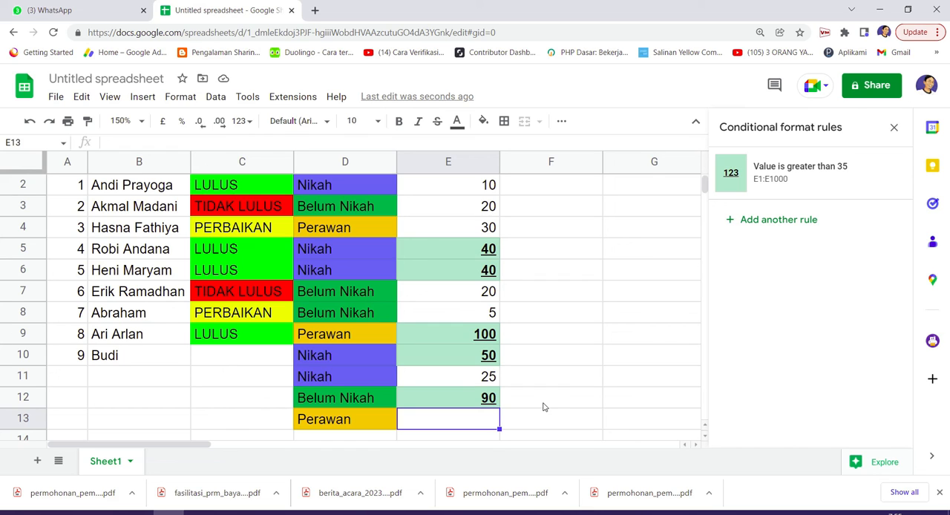
{"action": "left_click", "coordinate": [764, 222]}
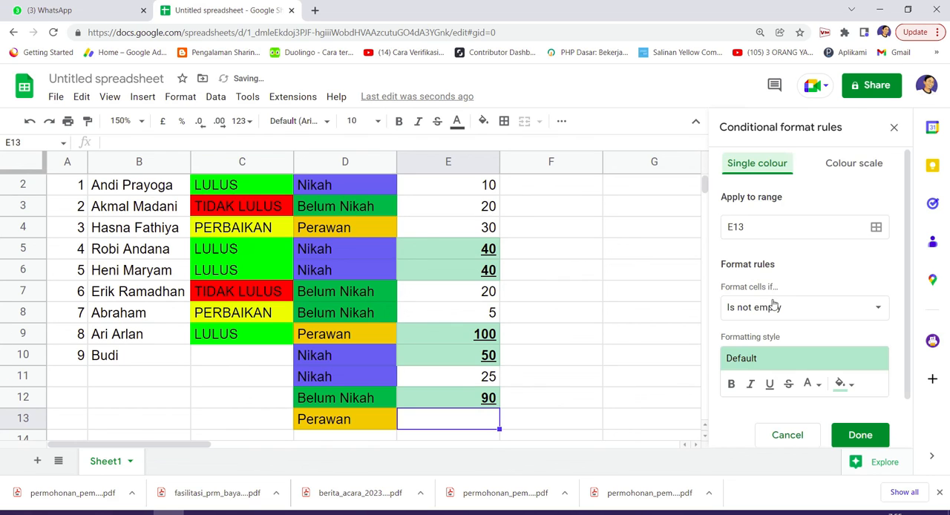
{"action": "left_click", "coordinate": [811, 308]}
{"action": "scroll", "coordinate": [811, 312], "scroll_direction": "down", "scroll_amount": 5}
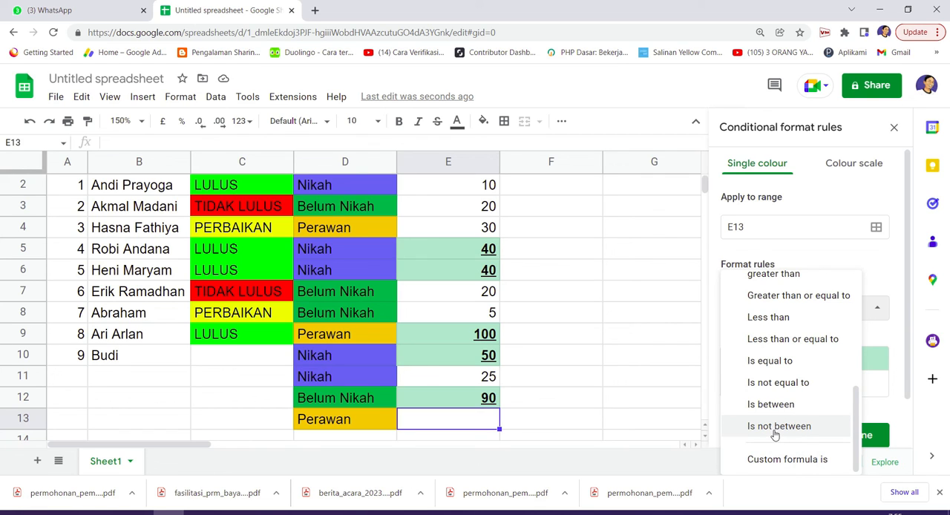
{"action": "left_click", "coordinate": [843, 201]}
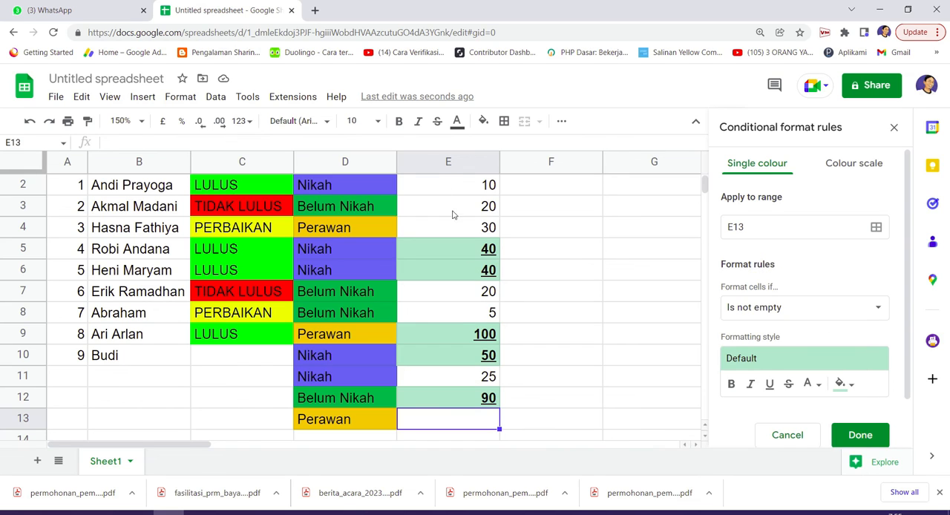
{"action": "left_click", "coordinate": [439, 162]}
{"action": "left_click", "coordinate": [812, 437]}
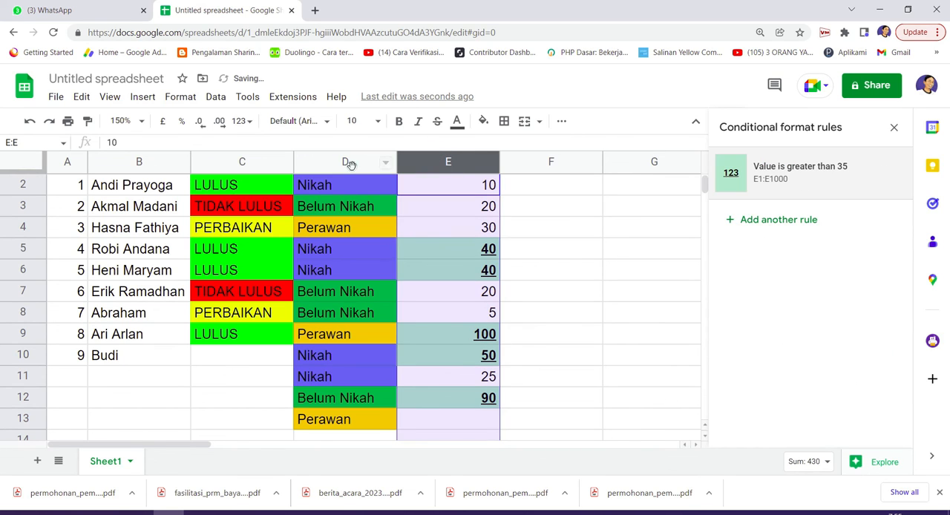
Remove the conditional format rule for text exactly "Nikah" from column D
{"action": "left_click", "coordinate": [349, 164]}
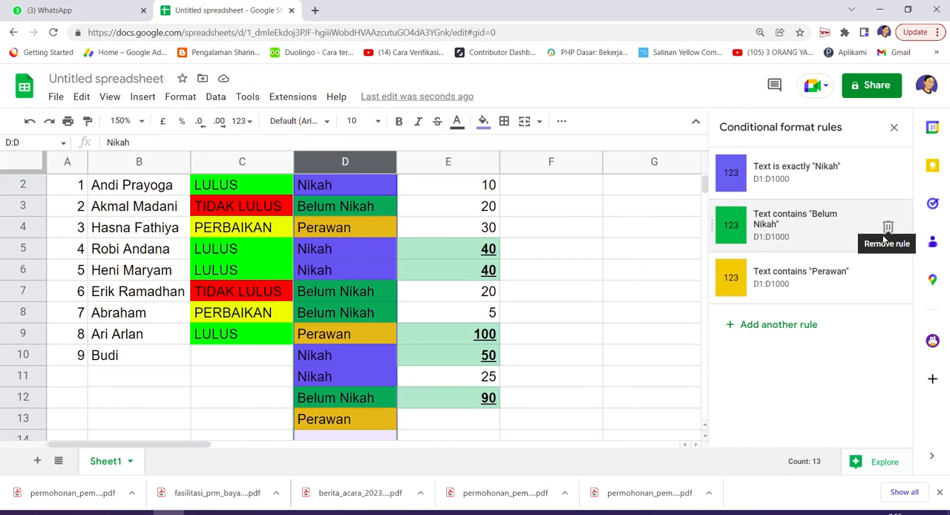
{"action": "left_click", "coordinate": [888, 175]}
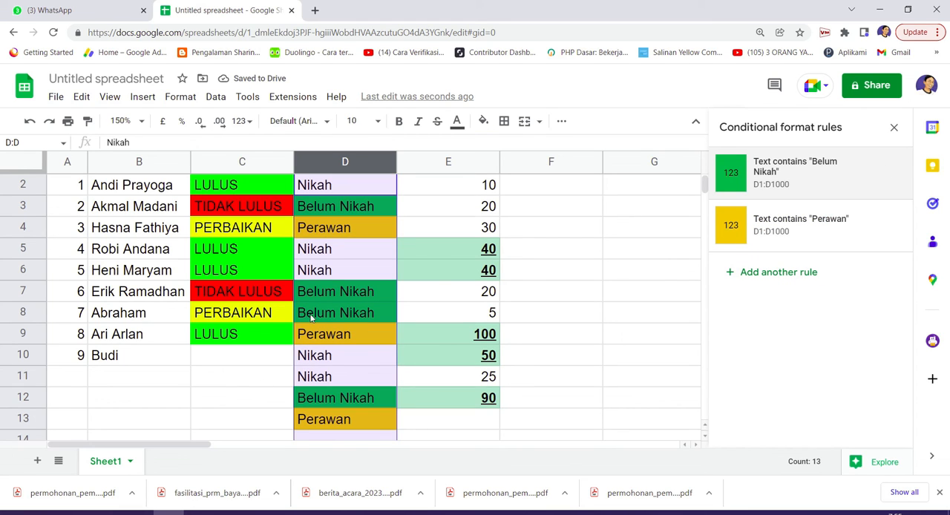
Rename the spreadsheet as Test Warna
{"action": "left_click", "coordinate": [92, 74]}
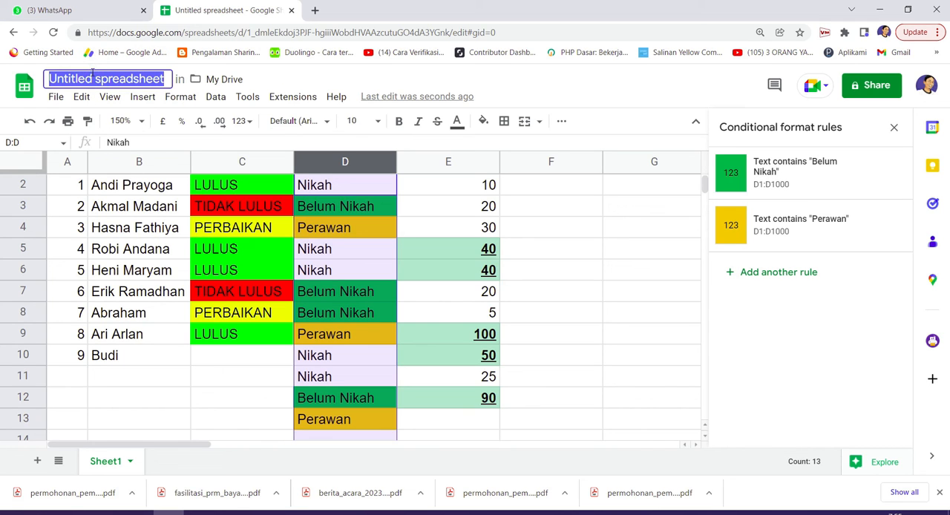
{"action": "type", "text": "T"}
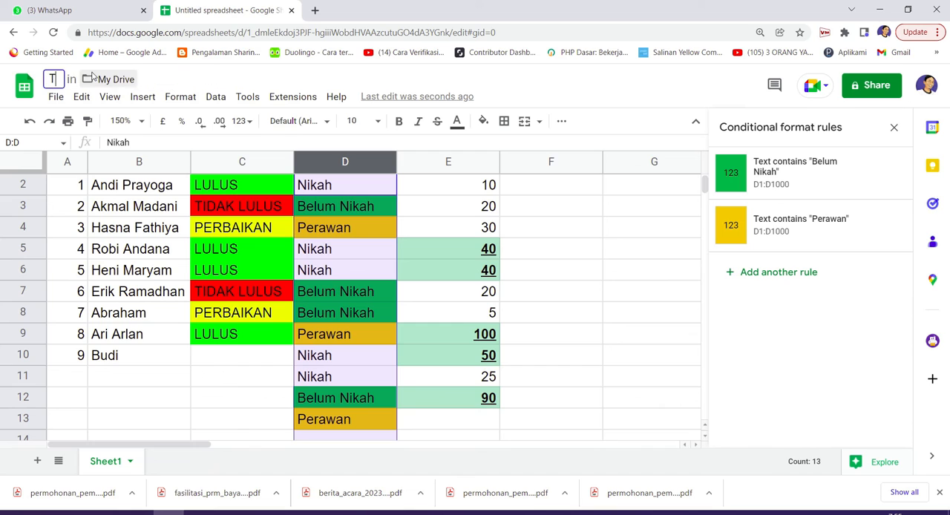
{"action": "type", "text": "est Warna"}
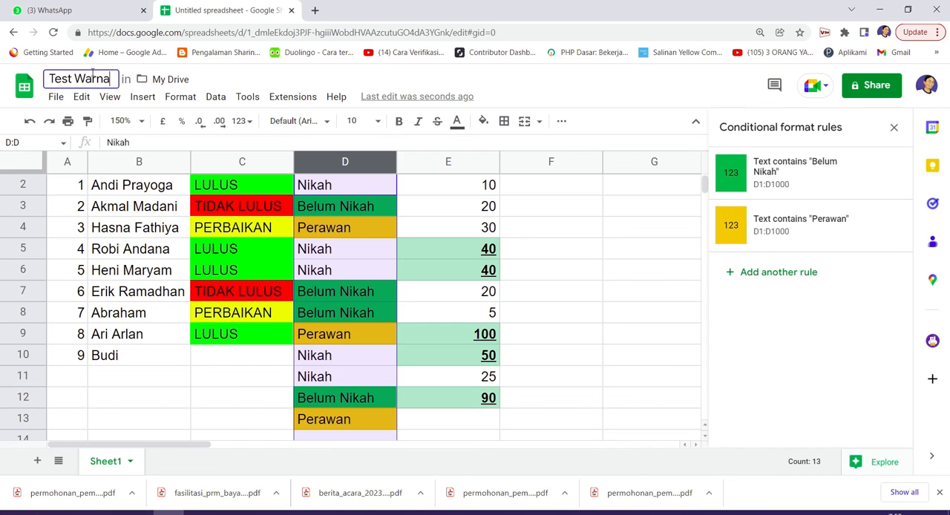
{"action": "key", "text": "Return"}
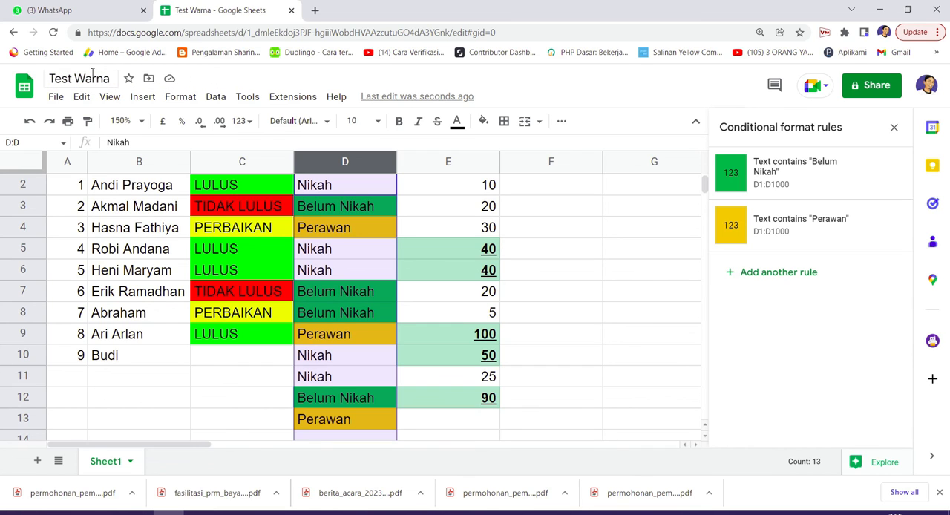